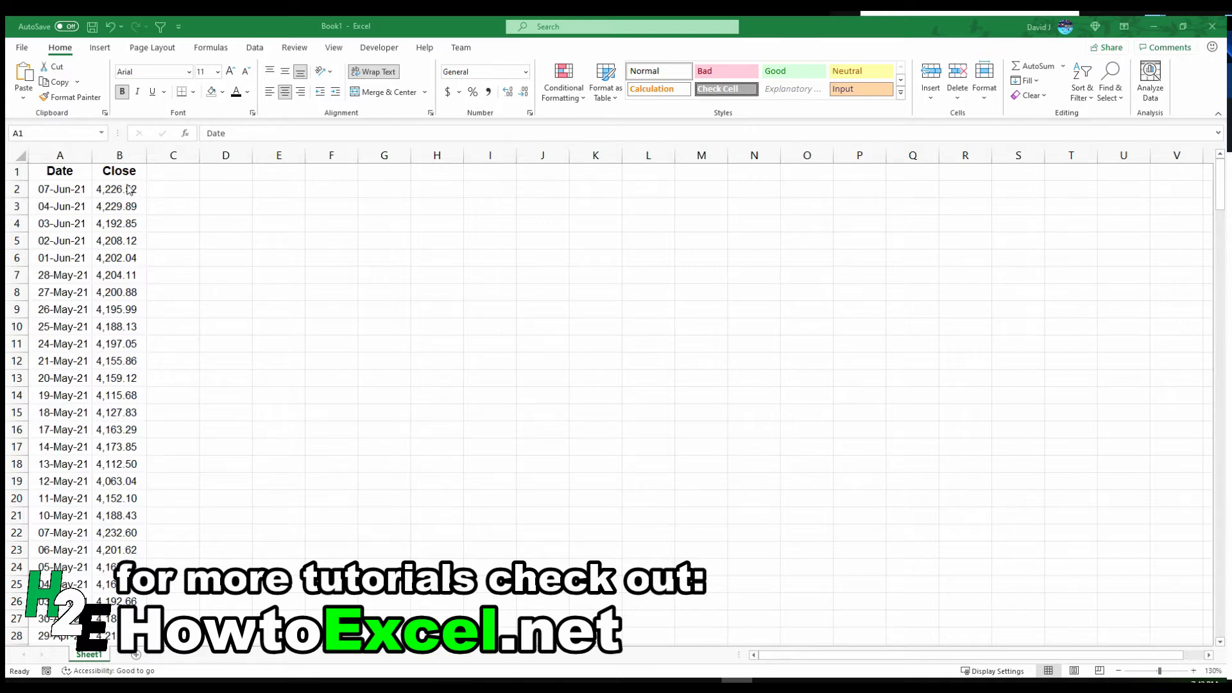
Step: Add the header Variance in C1 and the formula =B2-B3 in C2
{"action": "left_click", "coordinate": [173, 174]}
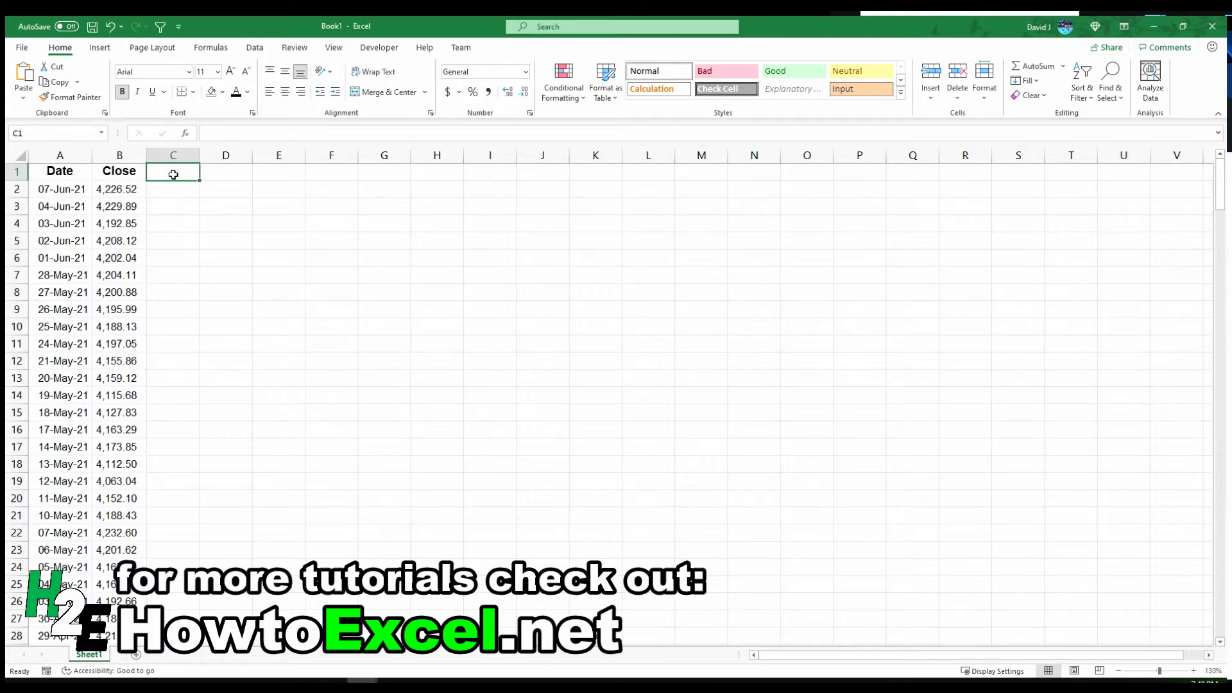
{"action": "type", "text": "Variance"}
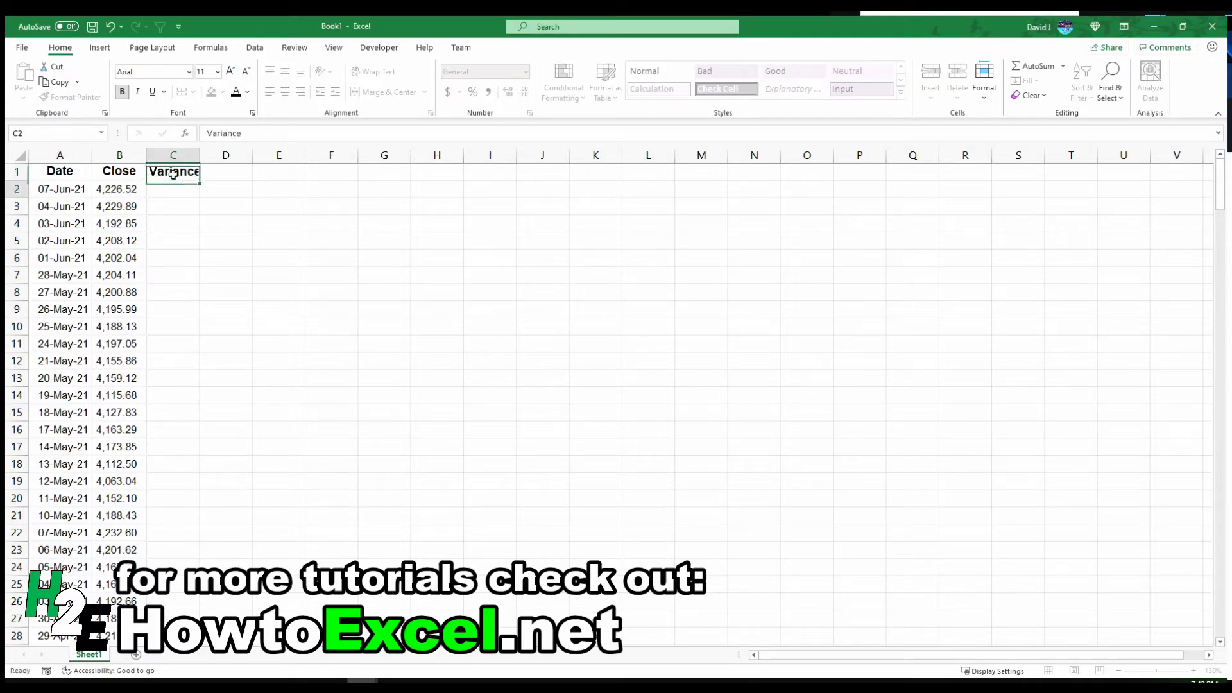
{"action": "key", "text": "Return"}
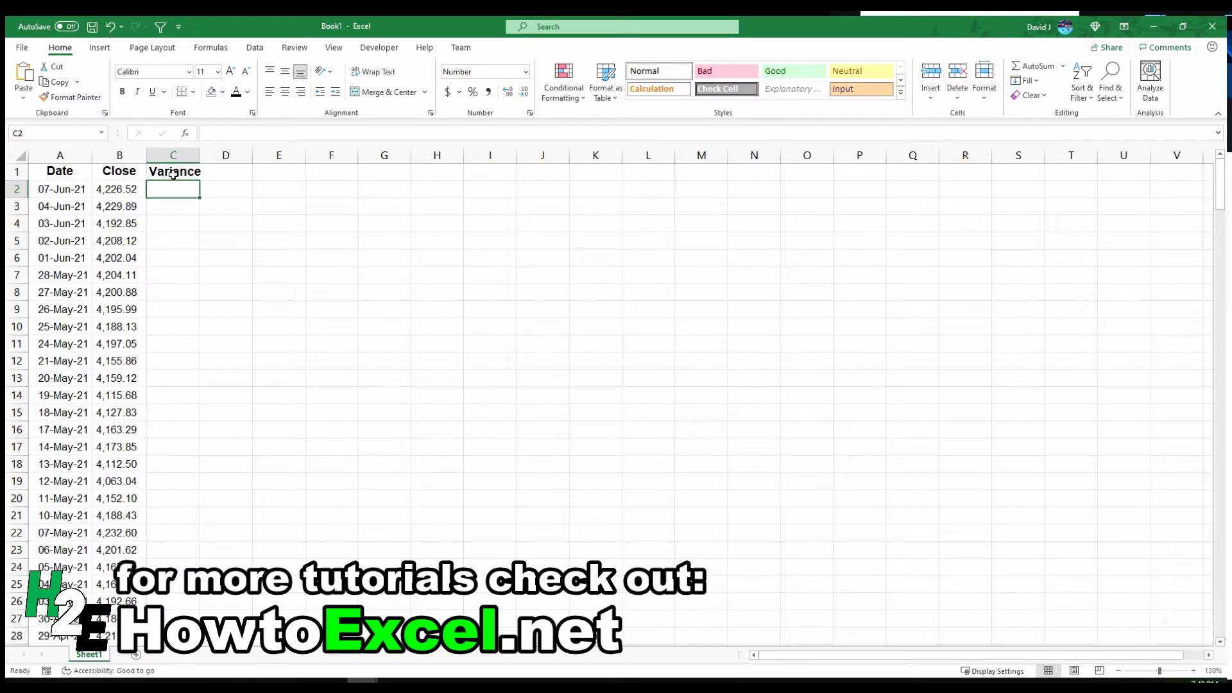
{"action": "type", "text": "="}
{"action": "key", "text": "Left"}
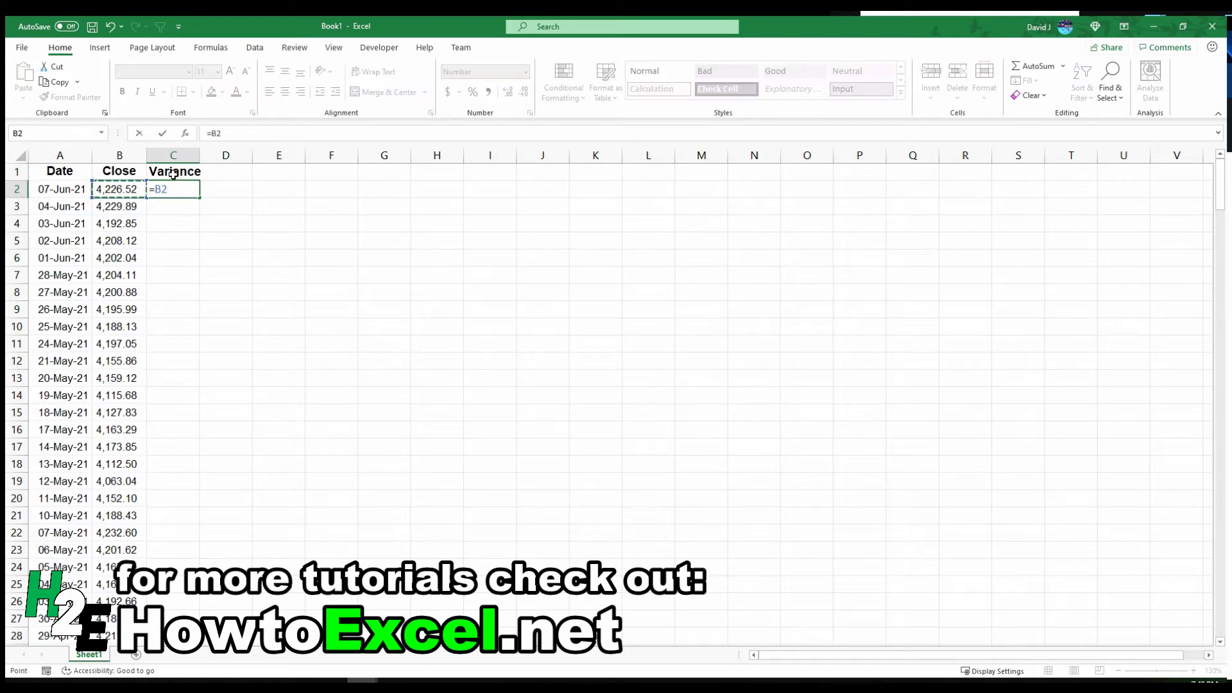
{"action": "type", "text": "-"}
{"action": "key", "text": "Left"}
{"action": "key", "text": "Down"}
{"action": "key", "text": "Return"}
Step: Fill the =B2-B3 formula down column C and autofit the column
{"action": "key", "text": "Up"}
{"action": "double_click", "coordinate": [199, 197]}
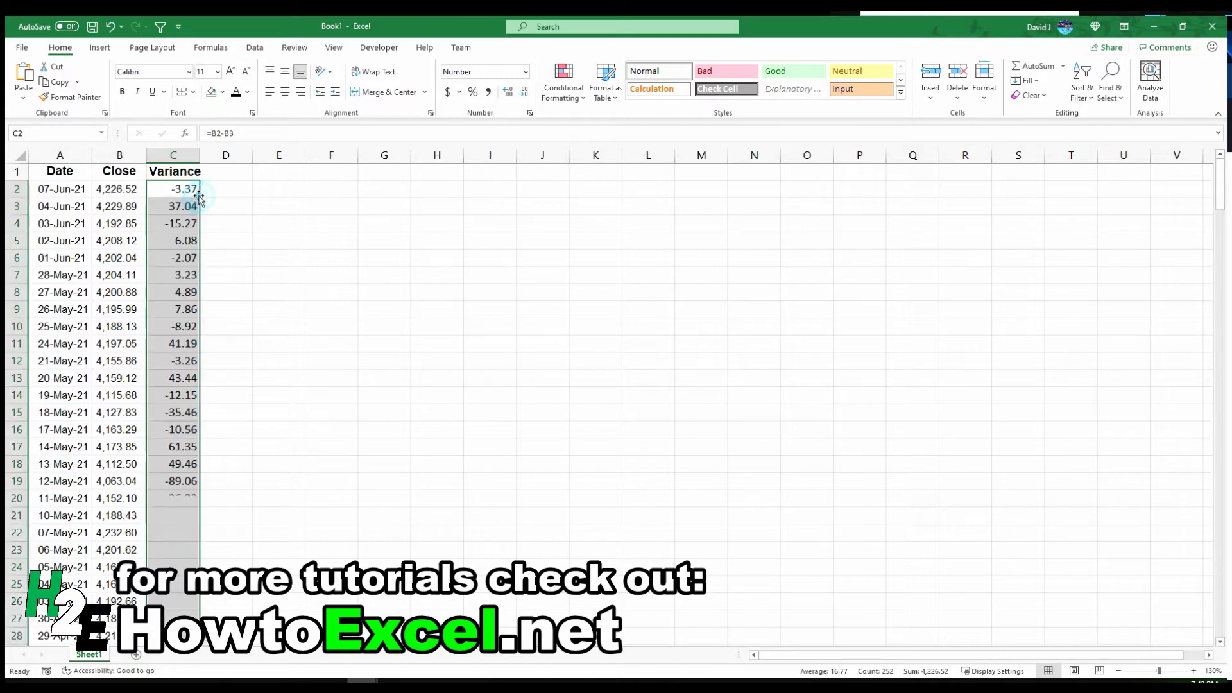
{"action": "double_click", "coordinate": [199, 160]}
{"action": "left_click", "coordinate": [192, 222]}
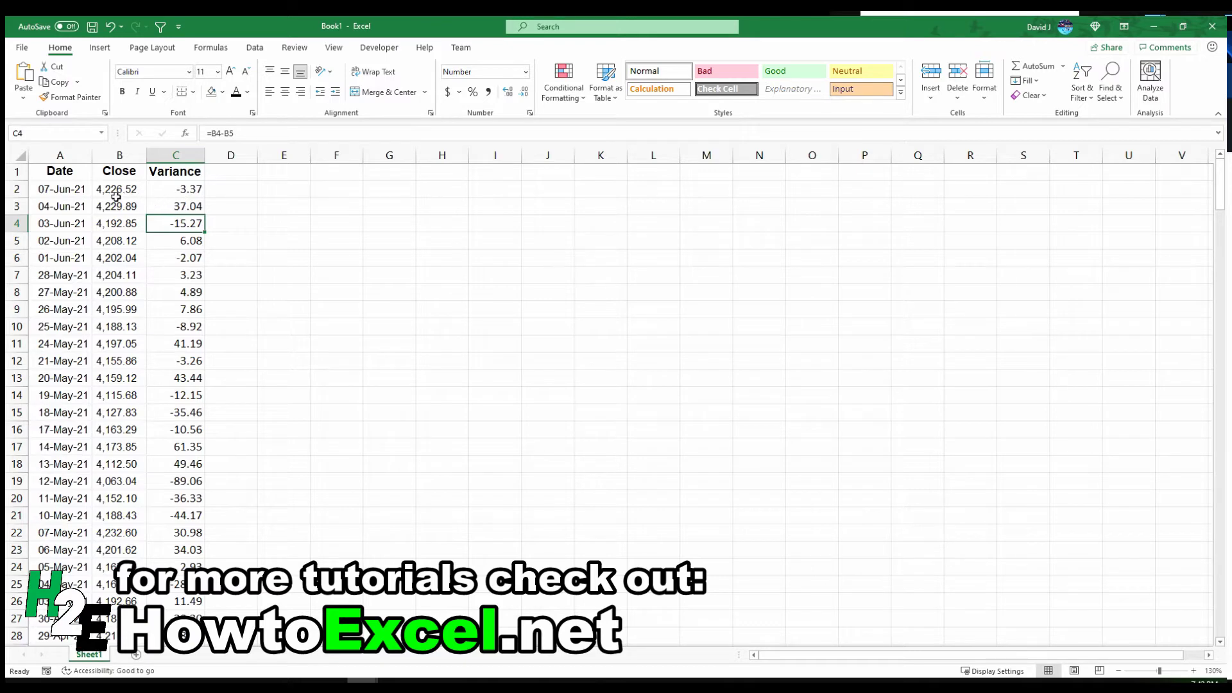
{"action": "left_click", "coordinate": [162, 190]}
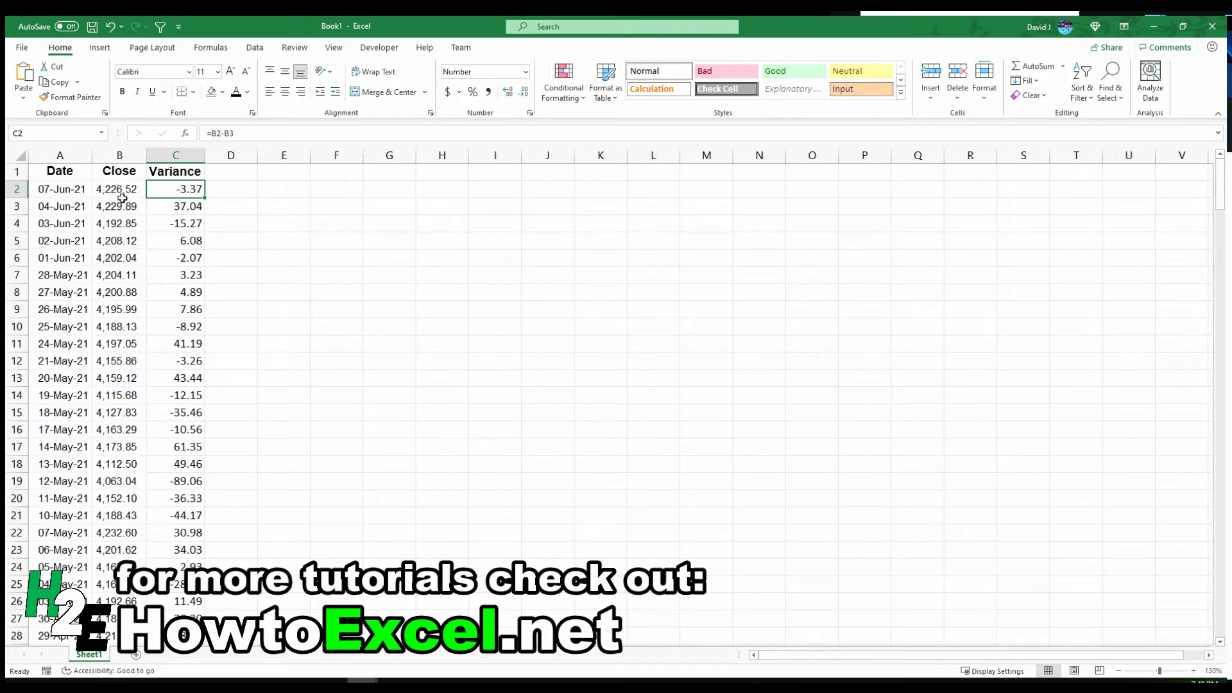
Step: Add the header Variance % in D1 and the formula =C2/B3 in D2
{"action": "left_click", "coordinate": [225, 175]}
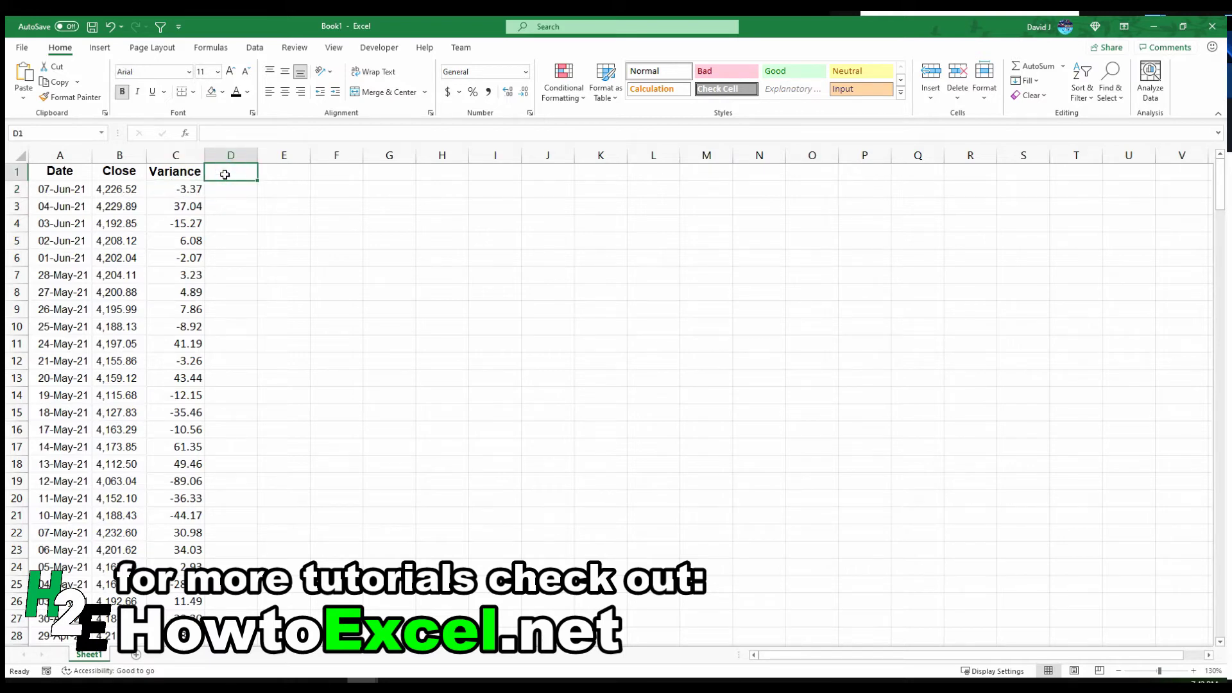
{"action": "type", "text": "Variance %"}
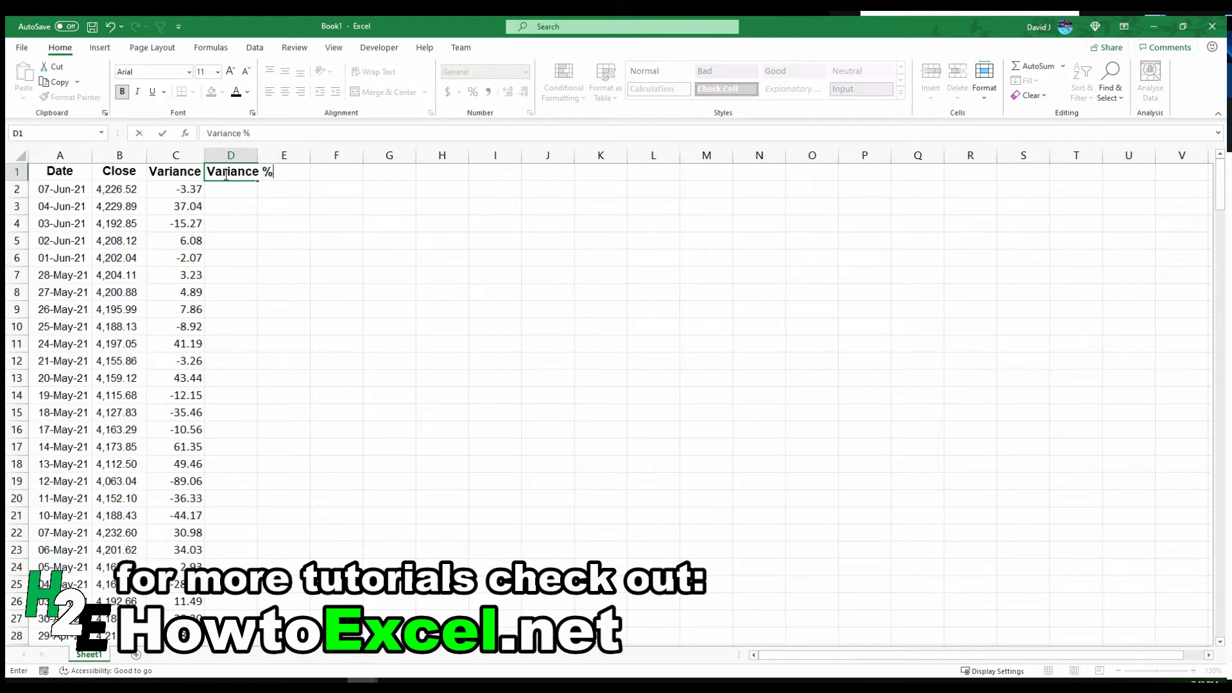
{"action": "key", "text": "Return"}
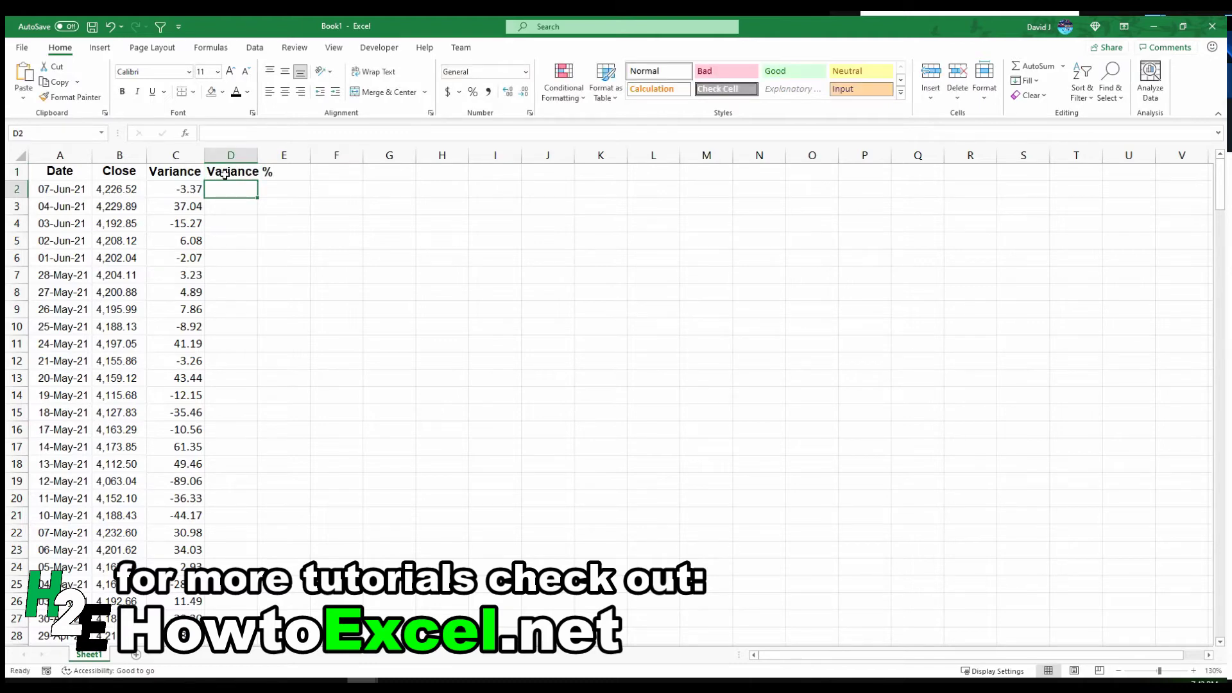
{"action": "double_click", "coordinate": [257, 154]}
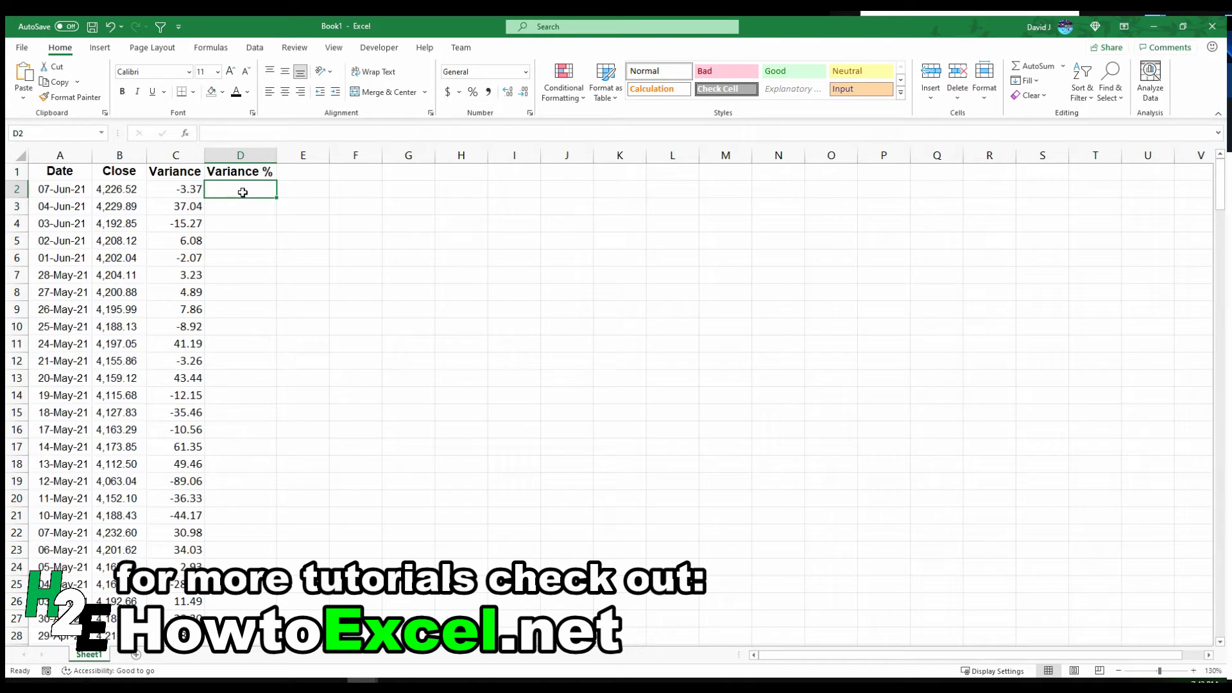
{"action": "type", "text": "=C2/"}
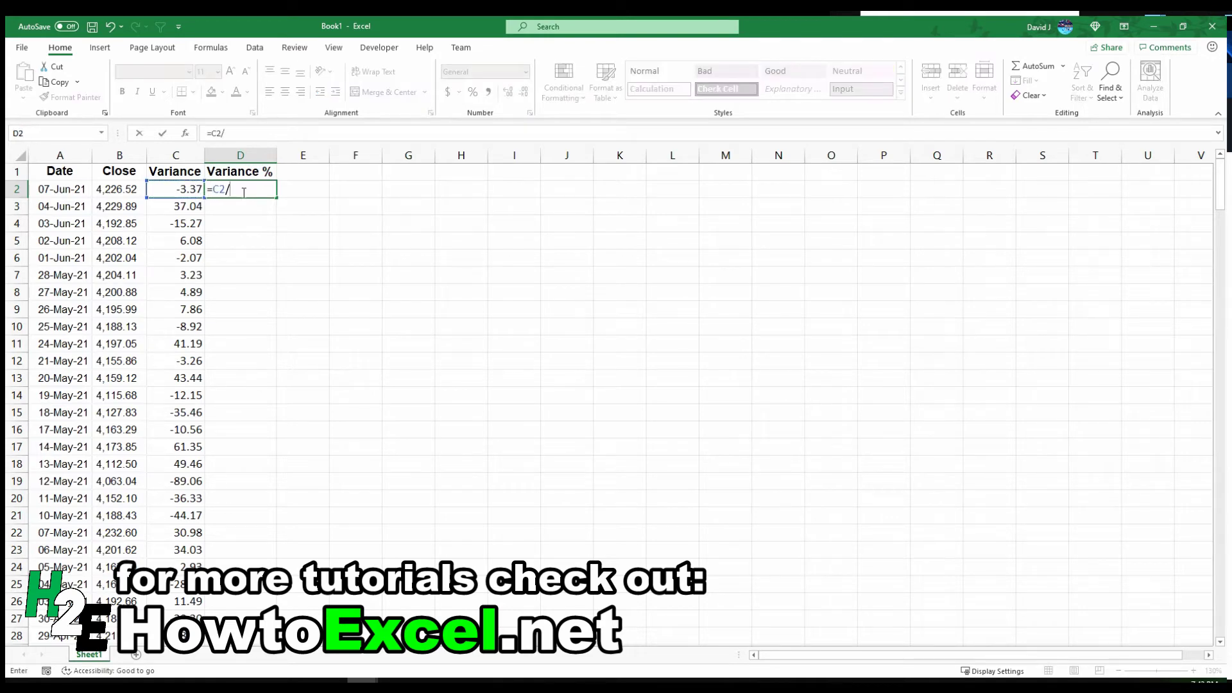
{"action": "key", "text": "Down"}
{"action": "key", "text": "Left"}
{"action": "key", "text": "Left"}
{"action": "key", "text": "Return"}
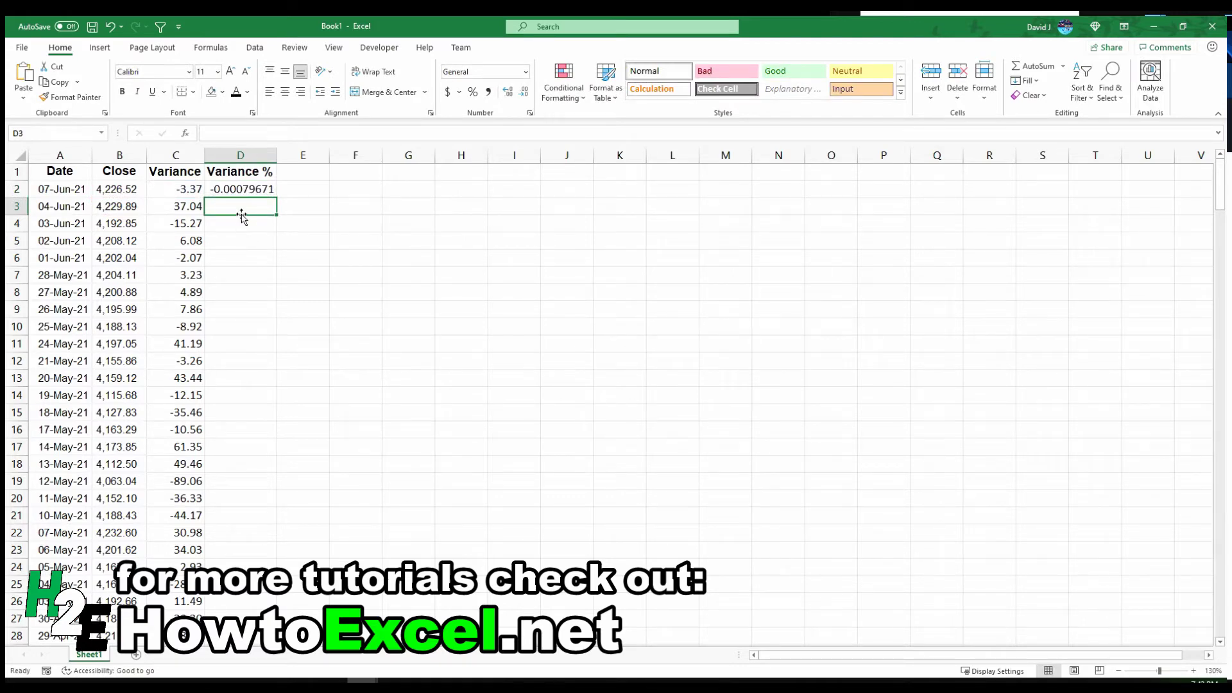
Step: Format D2 as a two-decimal percentage and fill it down column D
{"action": "left_click", "coordinate": [252, 188]}
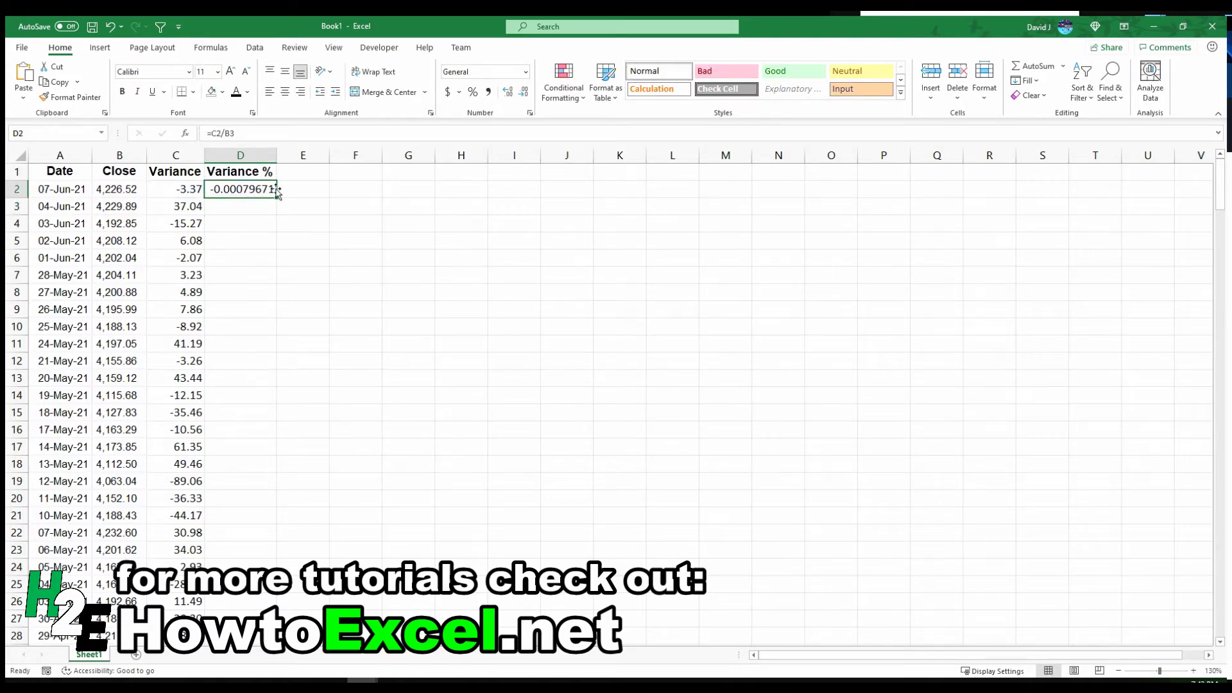
{"action": "left_click", "coordinate": [473, 92]}
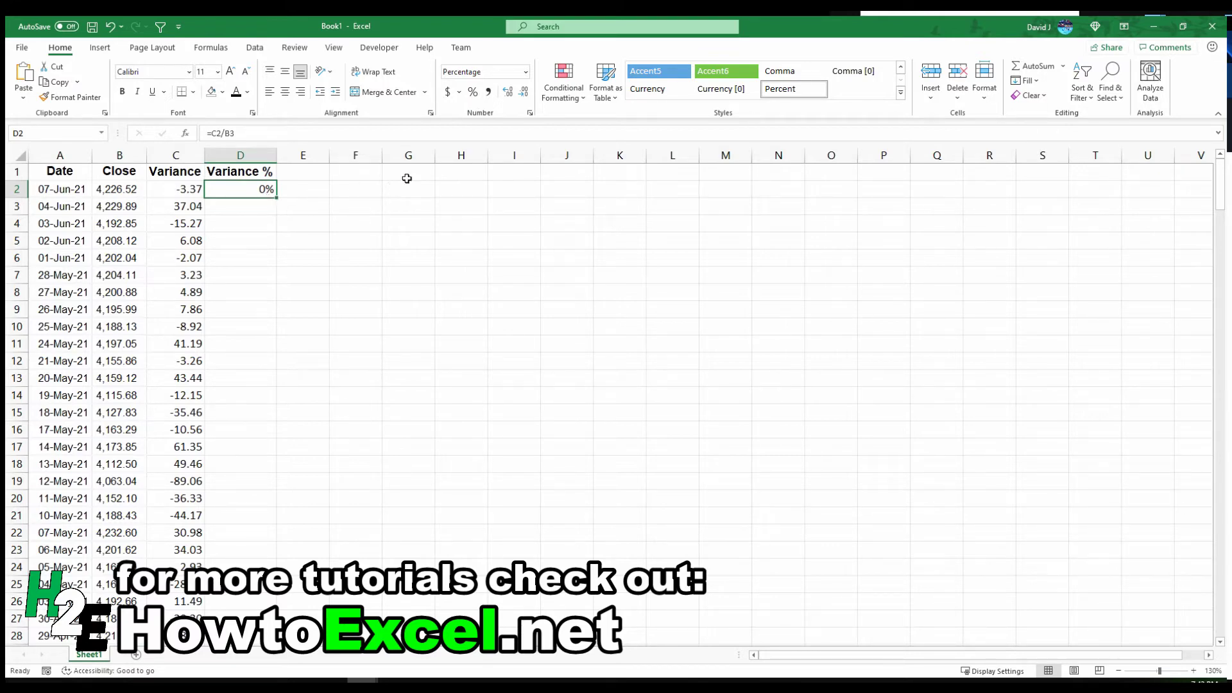
{"action": "left_click", "coordinate": [511, 96]}
{"action": "left_click", "coordinate": [511, 97]}
{"action": "left_click", "coordinate": [278, 199]}
{"action": "double_click", "coordinate": [279, 199]}
{"action": "left_click", "coordinate": [251, 211]}
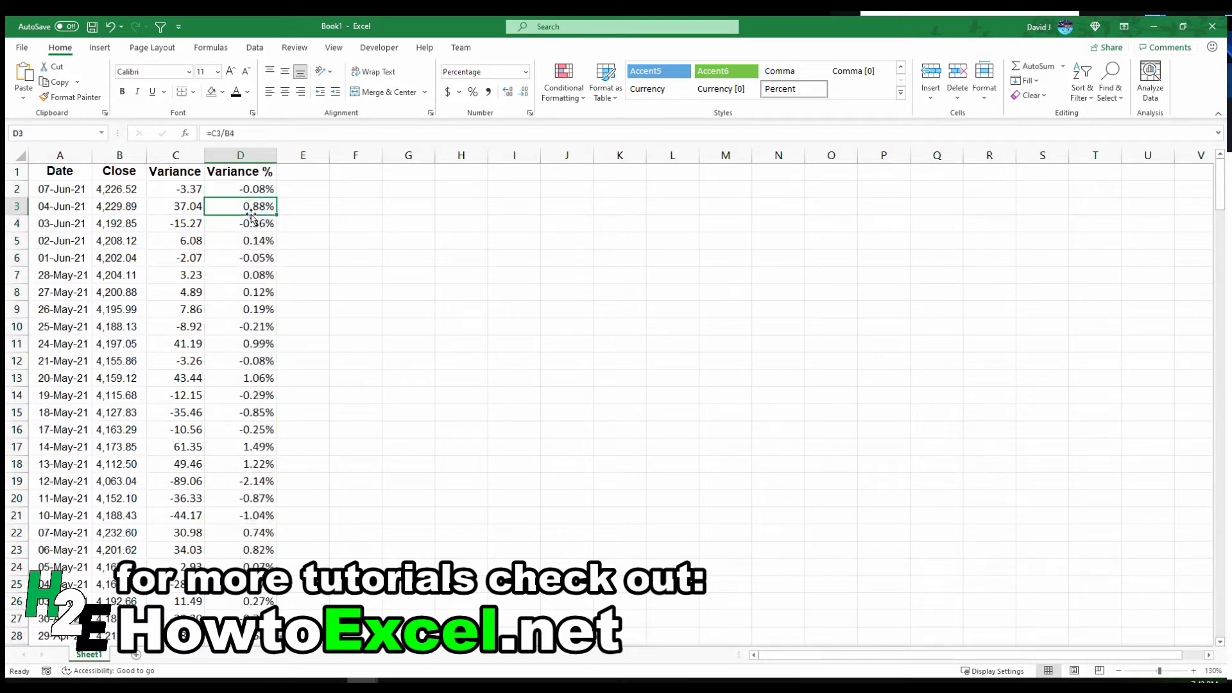
Step: Delete the invalid Variance and Variance % results in row 253
{"action": "key", "text": "Left"}
{"action": "key", "text": "ctrl+Down"}
{"action": "key", "text": "shift+Right"}
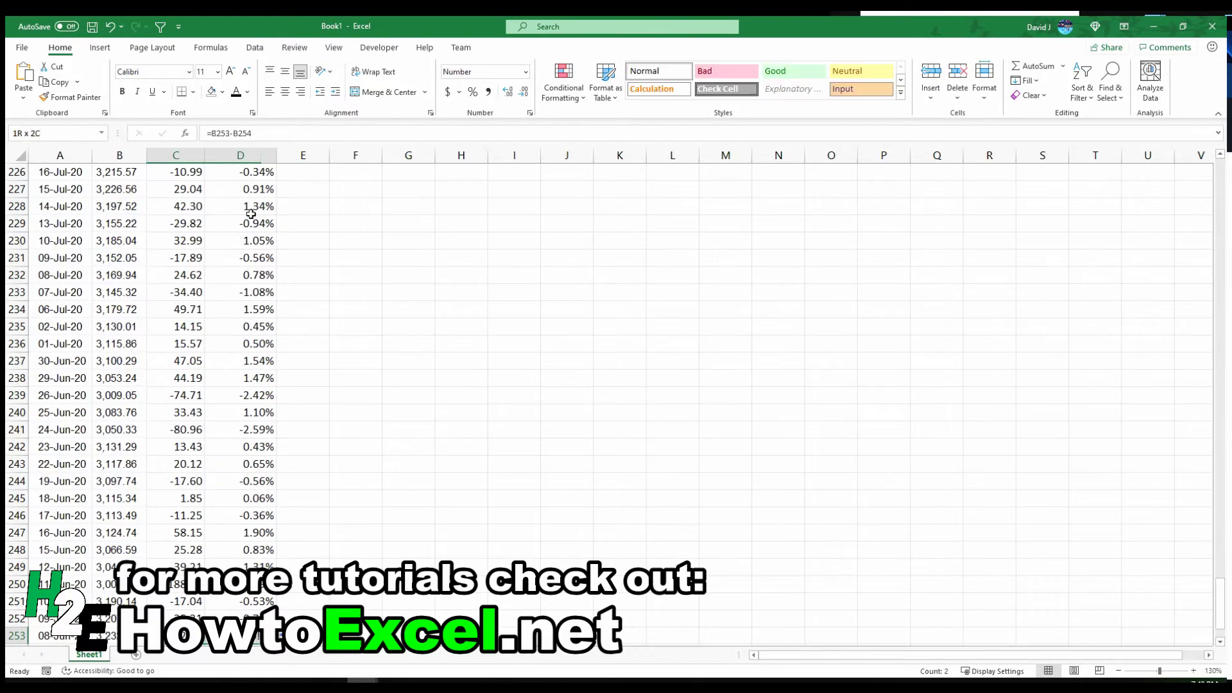
{"action": "key", "text": "Down"}
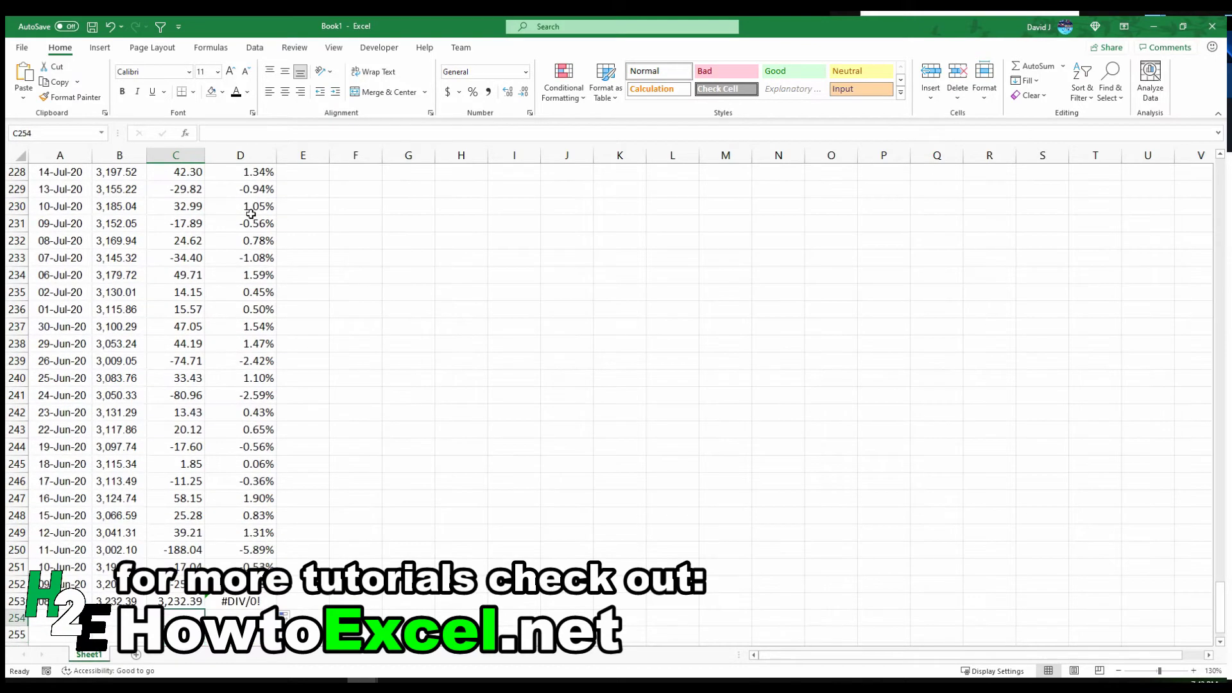
{"action": "key", "text": "Up"}
{"action": "key", "text": "shift+Right"}
{"action": "key", "text": "Delete"}
{"action": "key", "text": "Up"}
{"action": "key", "text": "Right"}
{"action": "key", "text": "ctrl+Up"}
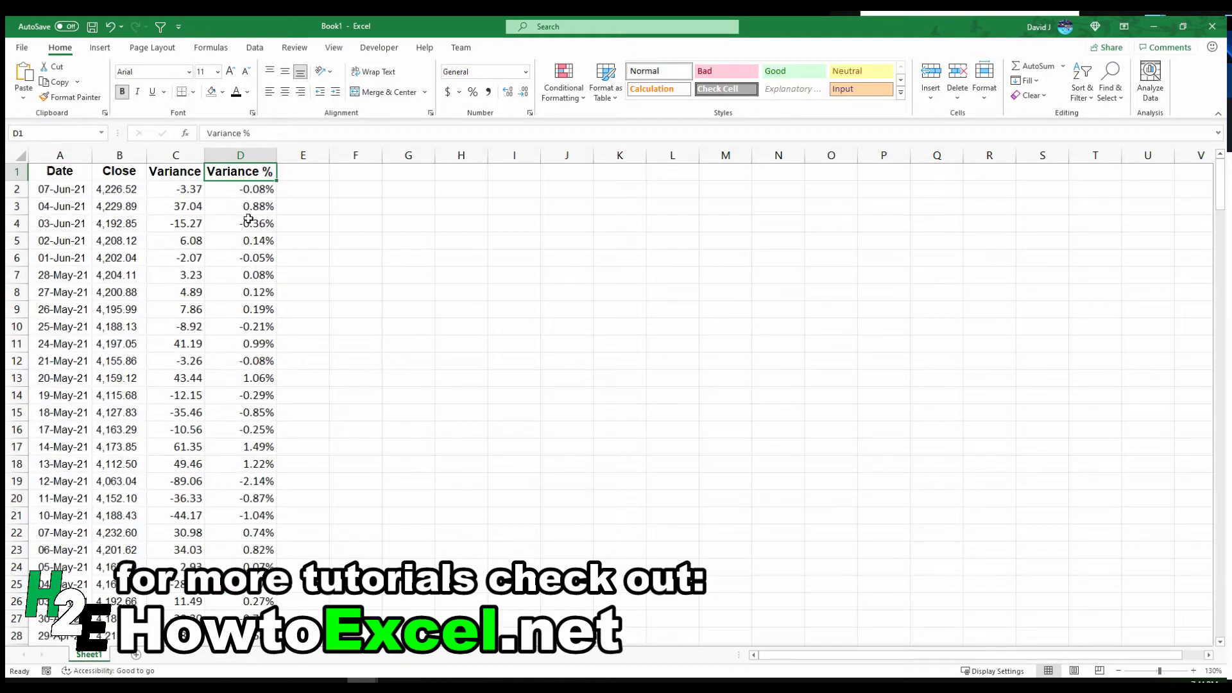
Step: Add a Direction header and fill =IF(D2>0,"Positive","Negative") down column E
{"action": "left_click", "coordinate": [300, 172]}
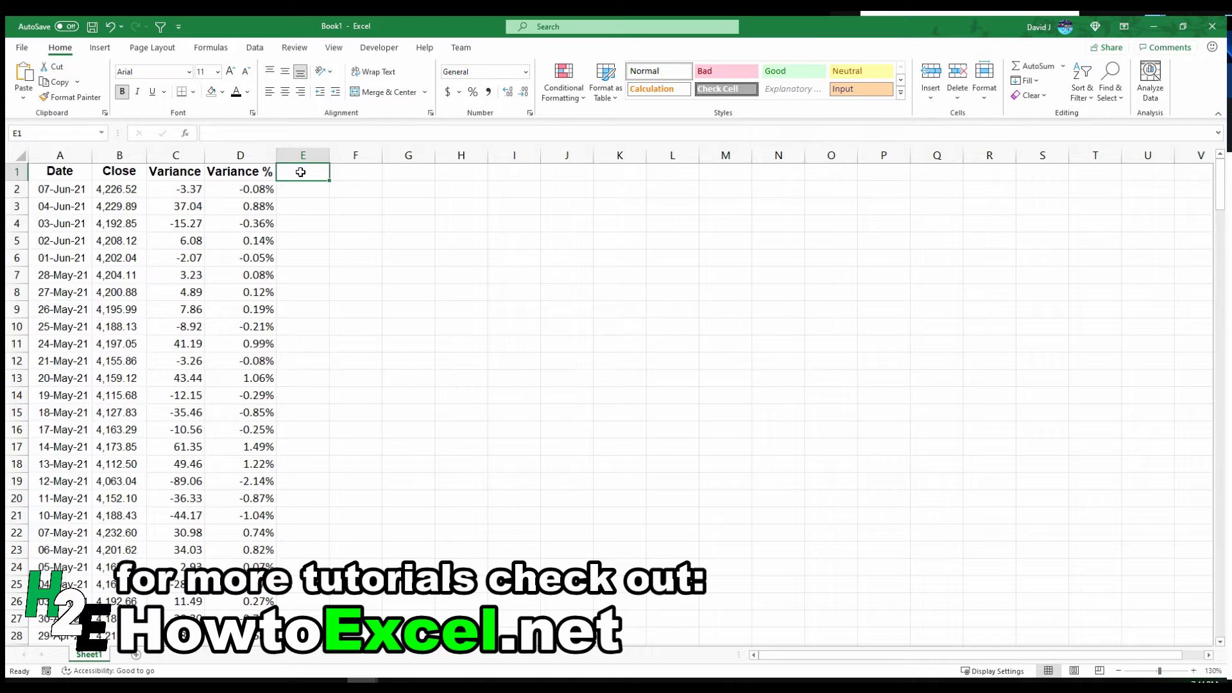
{"action": "type", "text": "Direction"}
{"action": "key", "text": "Return"}
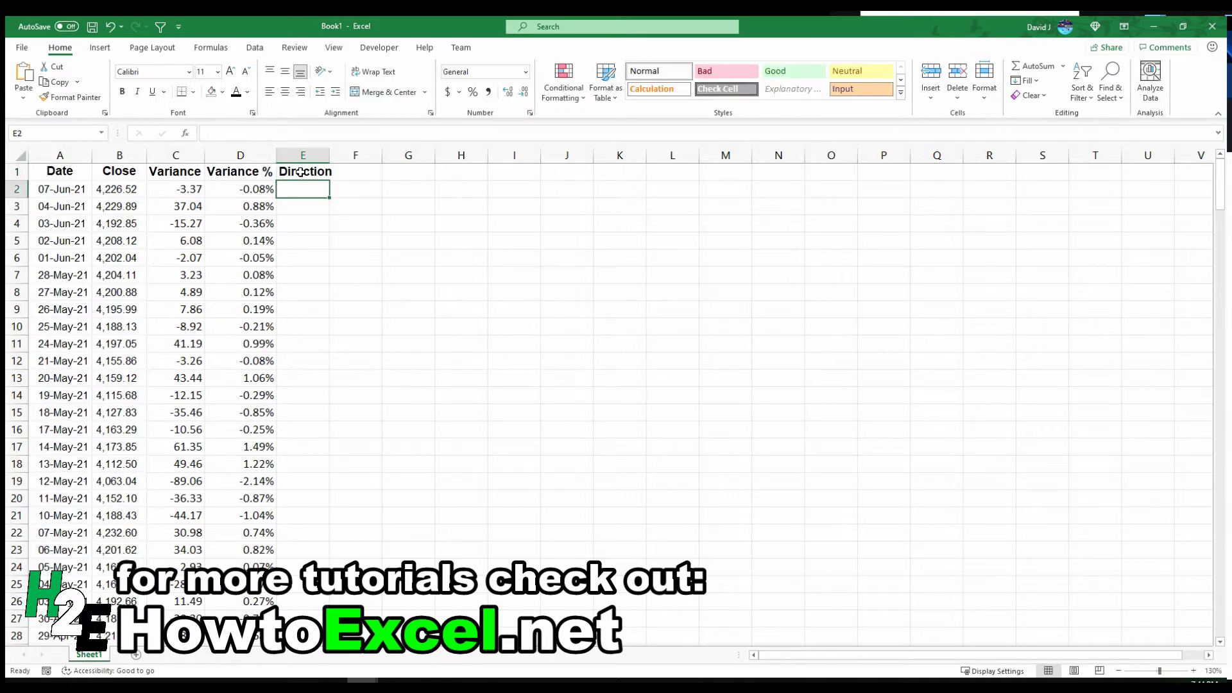
{"action": "type", "text": "="}
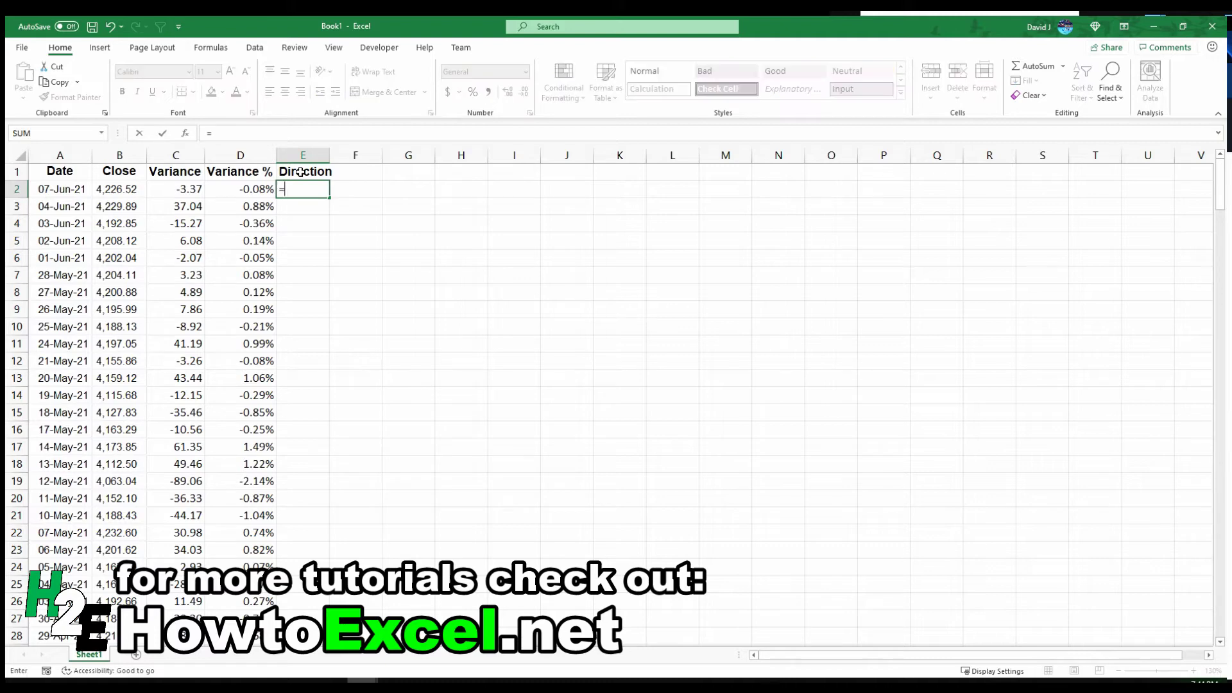
{"action": "type", "text": "if("}
{"action": "key", "text": "Left"}
{"action": "type", "text": ">0"}
{"action": "type", "text": ",\"Poisti"}
{"action": "key", "text": "BackSpace"}
{"action": "key", "text": "BackSpace"}
{"action": "key", "text": "BackSpace"}
{"action": "key", "text": "BackSpace"}
{"action": "type", "text": "sitive\""}
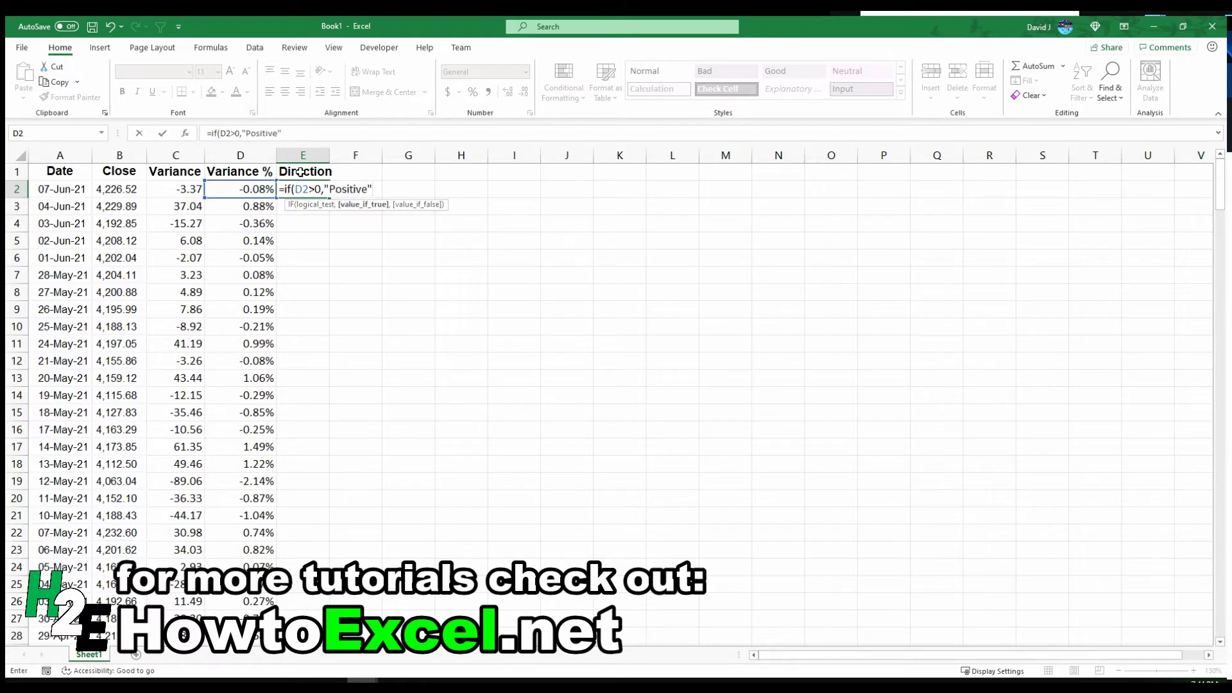
{"action": "type", "text": ",\"Negative\")"}
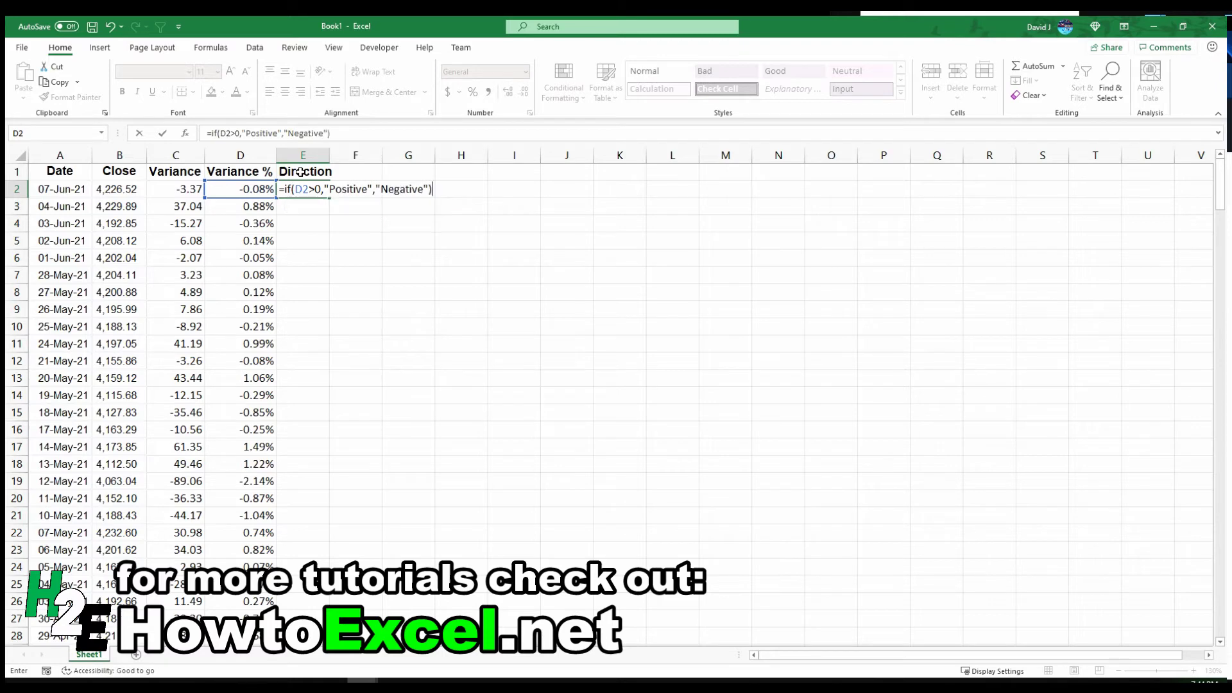
{"action": "key", "text": "ctrl+Return"}
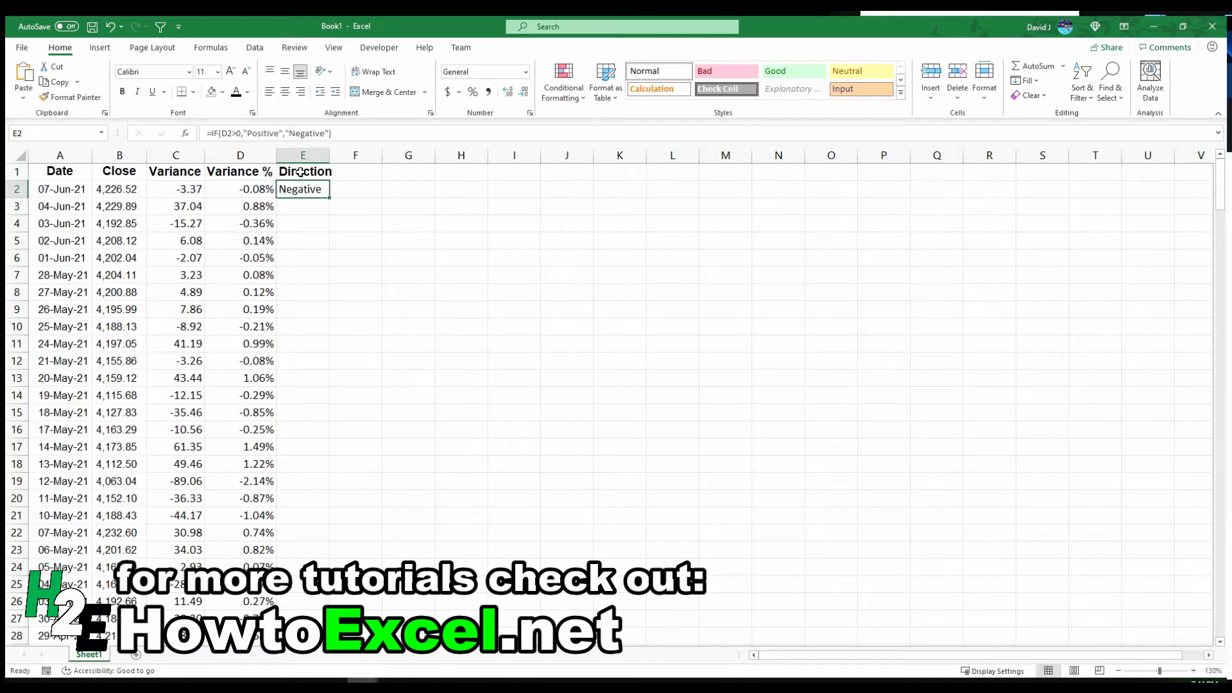
{"action": "double_click", "coordinate": [329, 199]}
Step: Turn on header filters and glance at the Variance % filter list
{"action": "left_click", "coordinate": [299, 204]}
{"action": "left_click", "coordinate": [160, 27]}
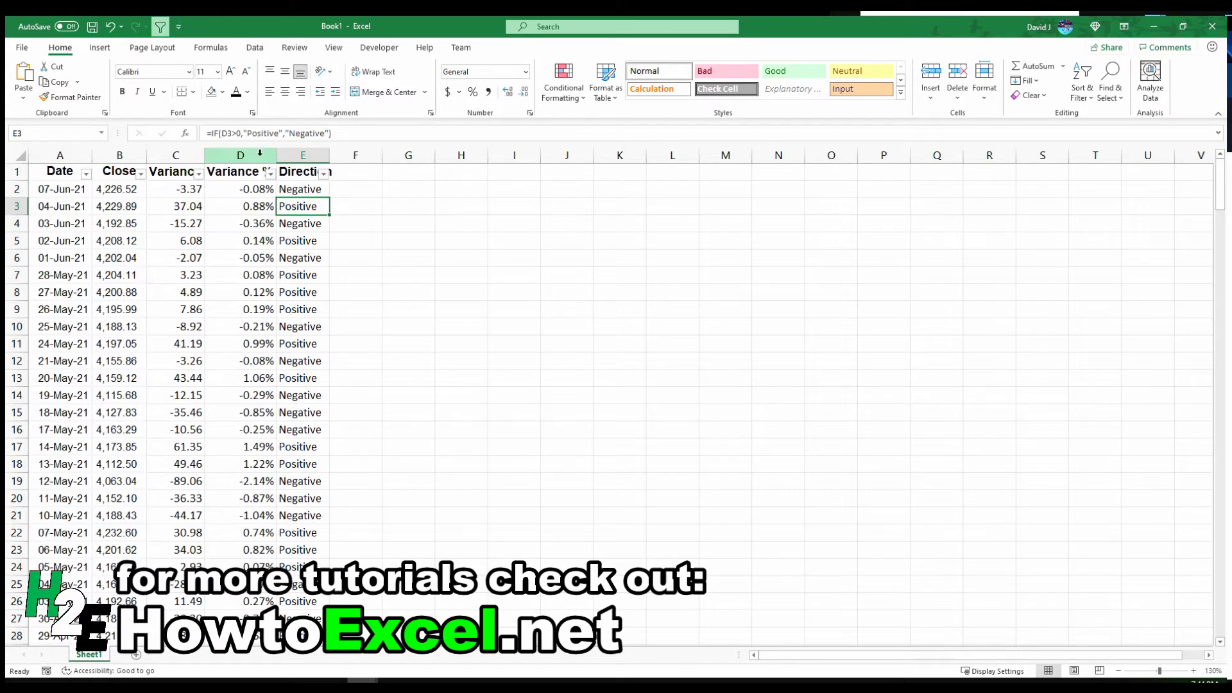
{"action": "left_click", "coordinate": [271, 174]}
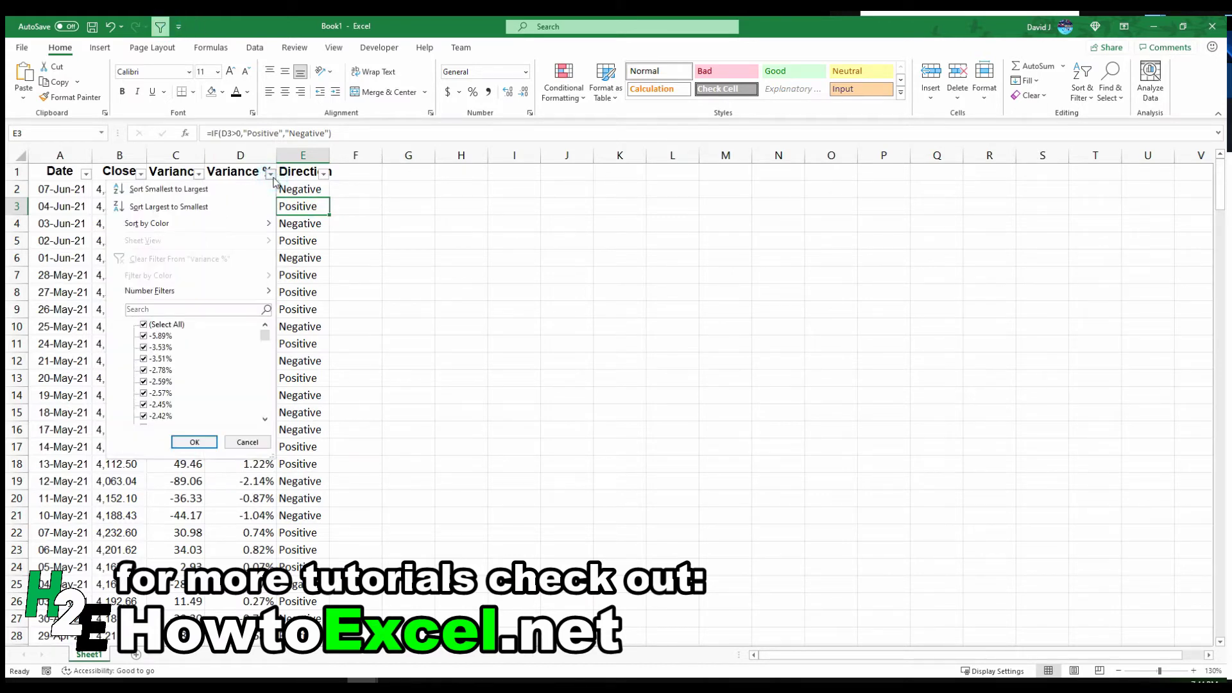
{"action": "mouse_move", "coordinate": [241, 290]}
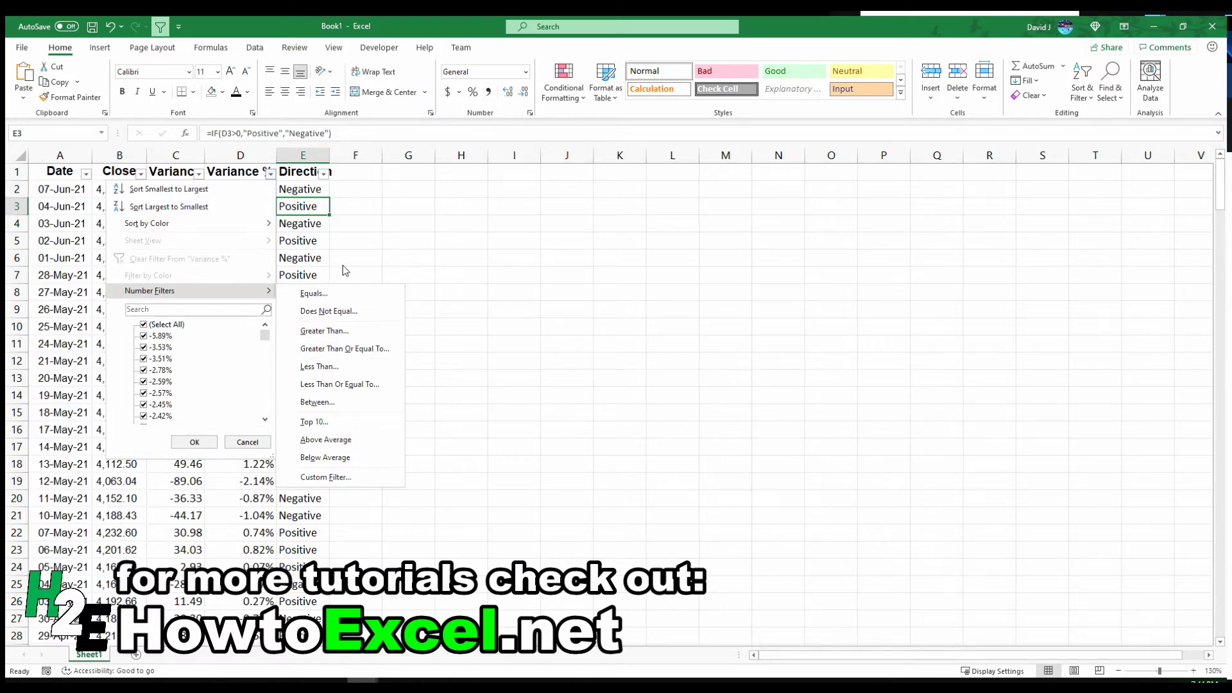
{"action": "key", "text": "Escape"}
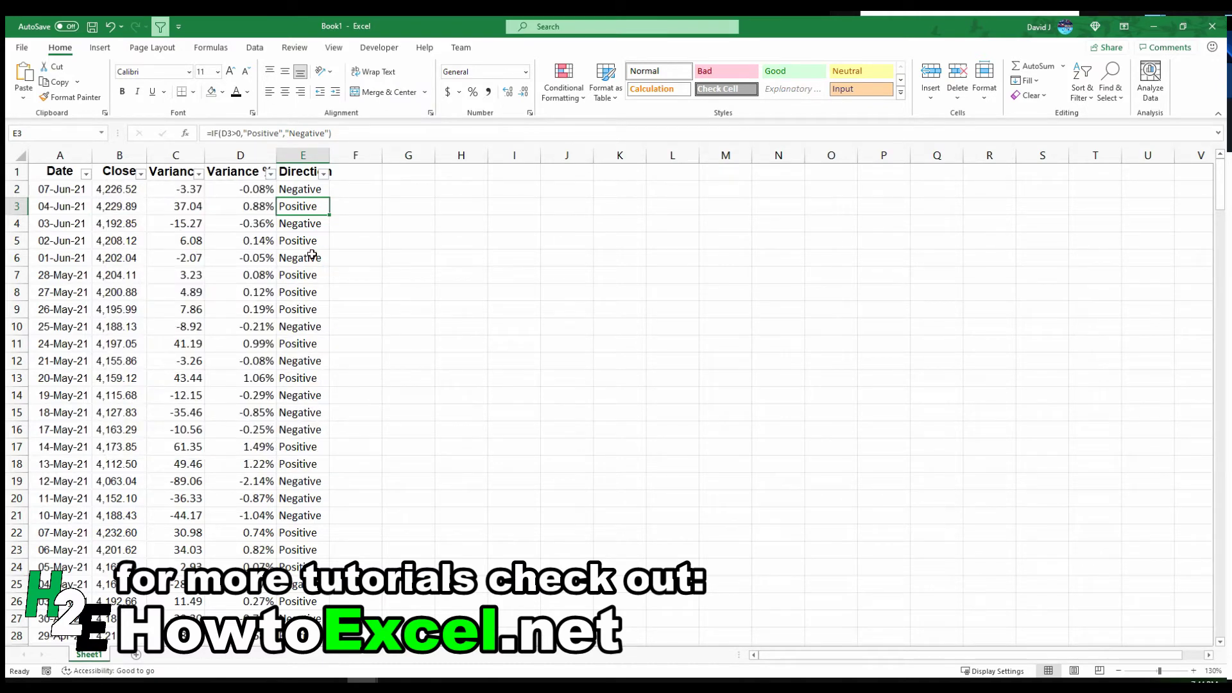
Step: Filter Direction to show only Positive days, then switch filtering off
{"action": "left_click", "coordinate": [324, 174]}
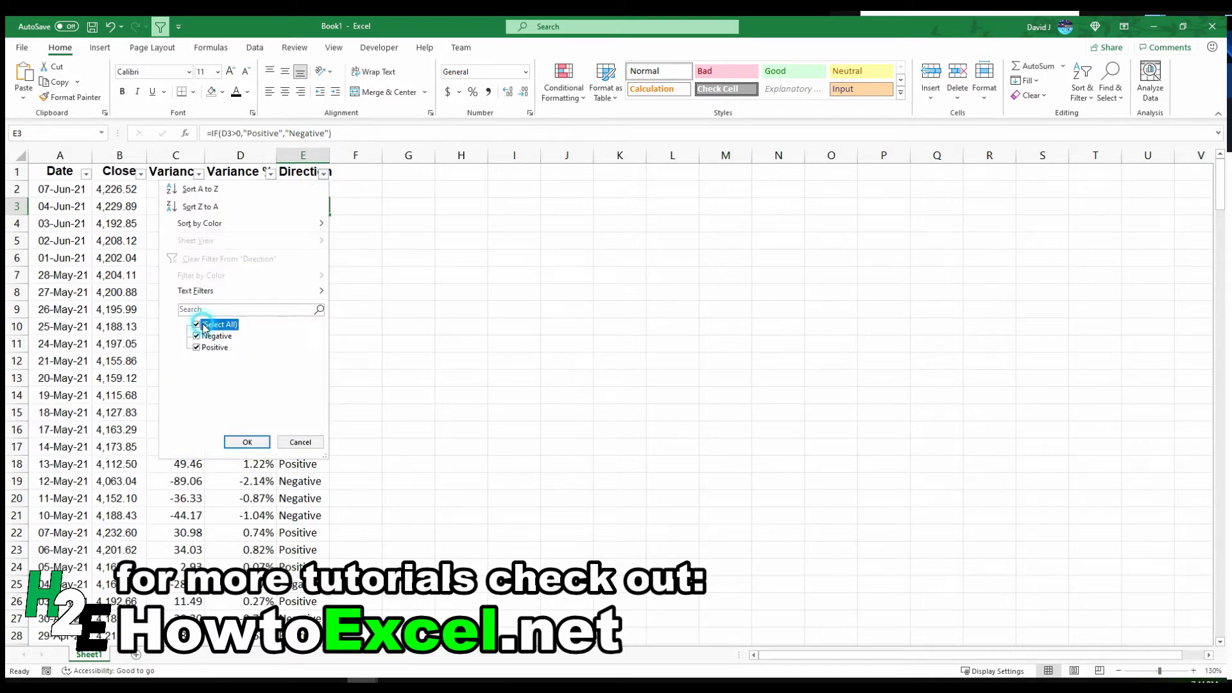
{"action": "left_click", "coordinate": [204, 328]}
{"action": "left_click", "coordinate": [197, 347]}
{"action": "left_click", "coordinate": [247, 443]}
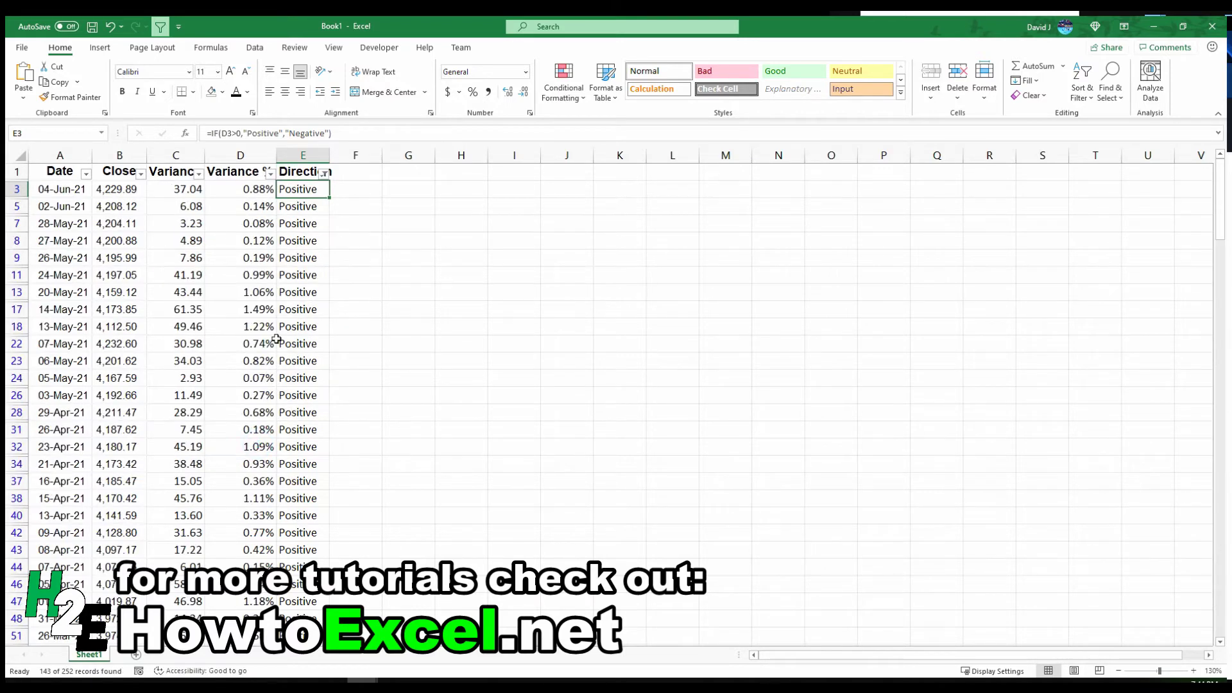
{"action": "left_click", "coordinate": [275, 341]}
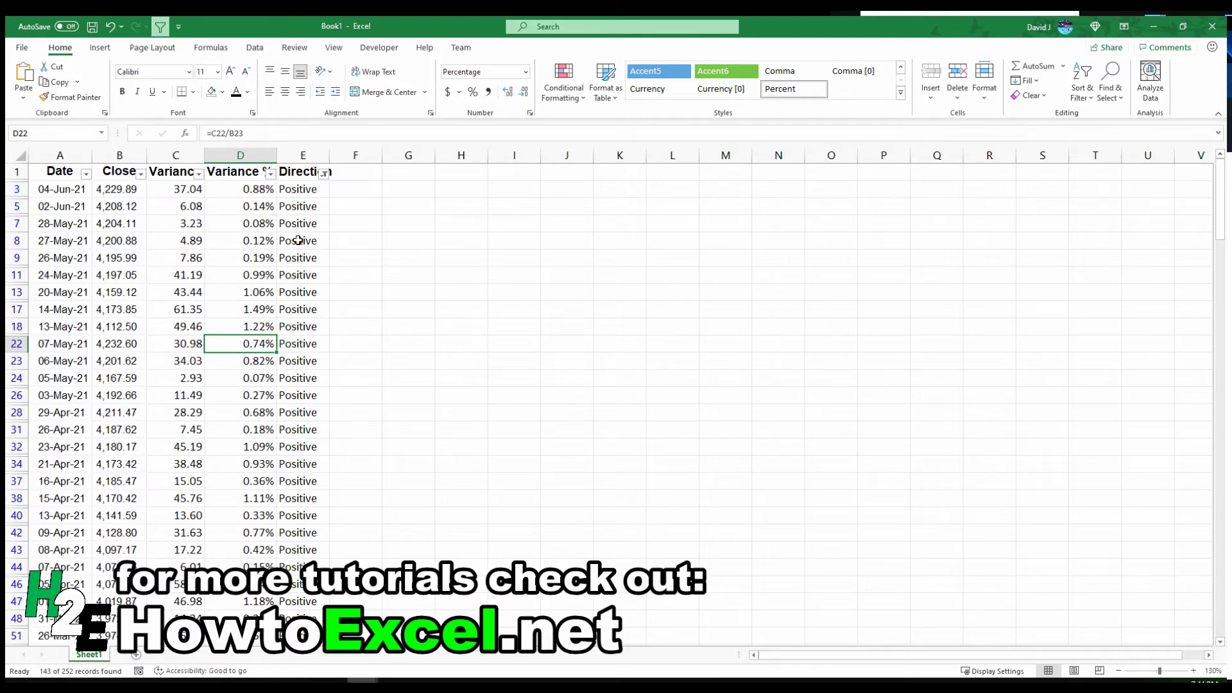
{"action": "left_click", "coordinate": [160, 27]}
Step: Autofit column E to the Direction header and select the whole column
{"action": "left_click", "coordinate": [317, 290]}
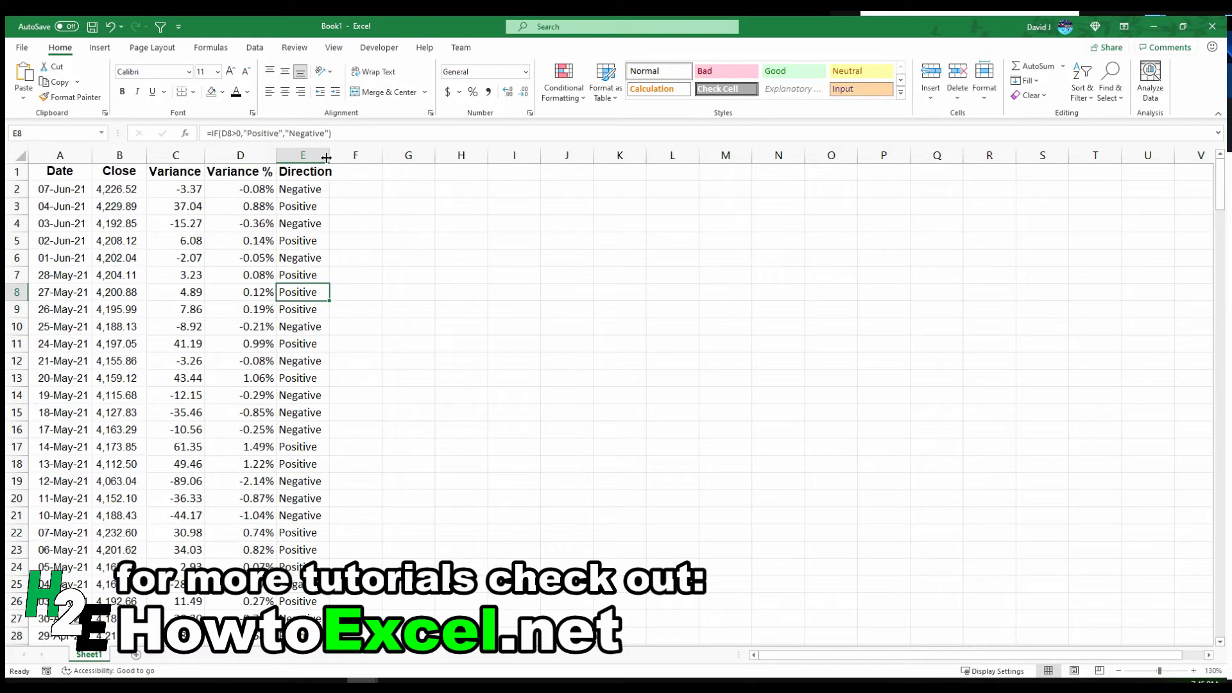
{"action": "double_click", "coordinate": [328, 155]}
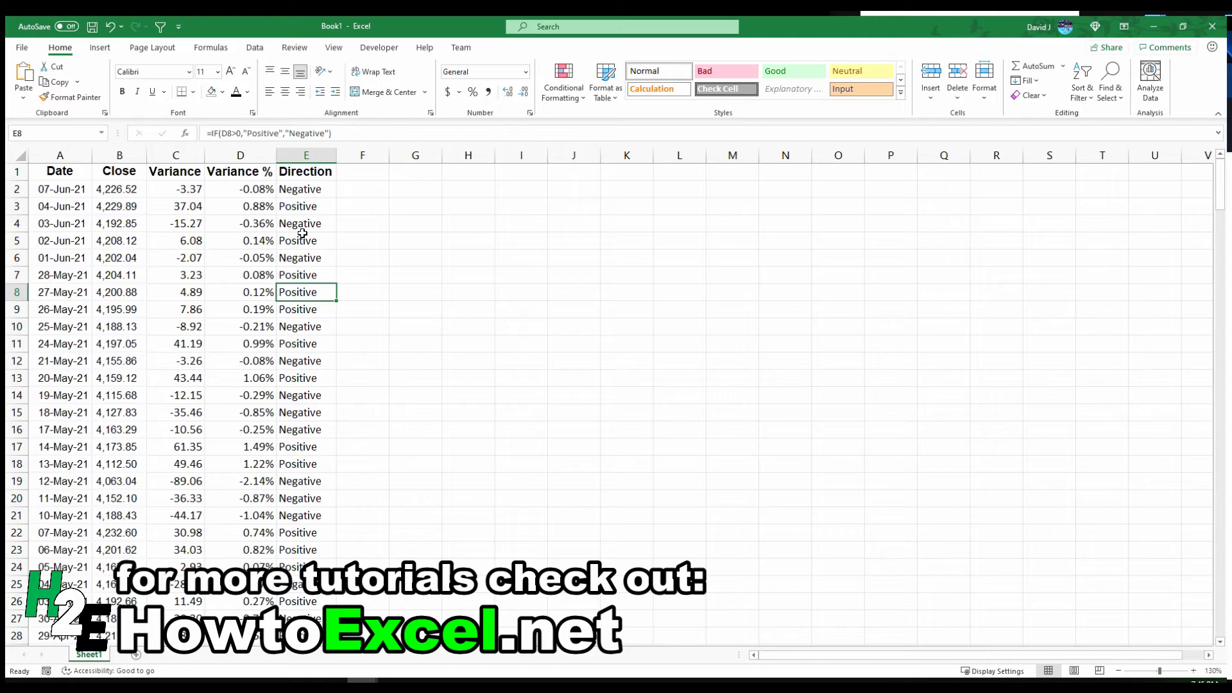
{"action": "left_click", "coordinate": [306, 156]}
Step: Delete the Direction column and change C2 to =ABS(B2-B3)
{"action": "right_click", "coordinate": [308, 156]}
{"action": "left_click", "coordinate": [362, 279]}
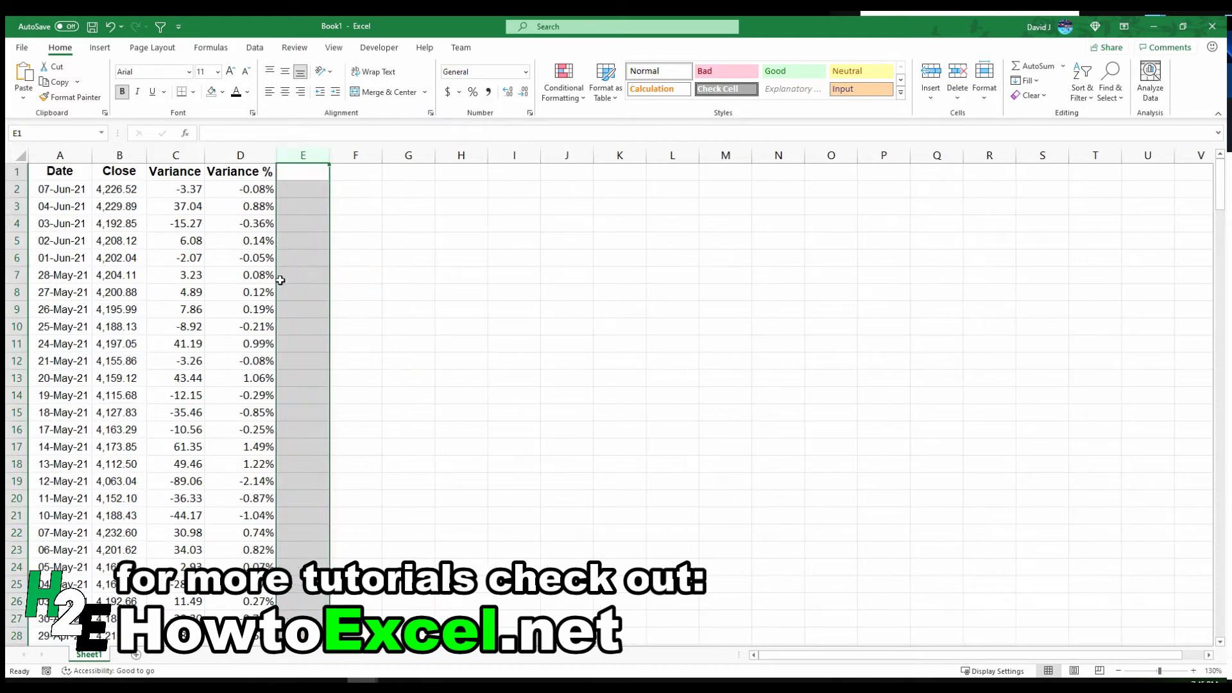
{"action": "left_click", "coordinate": [180, 190]}
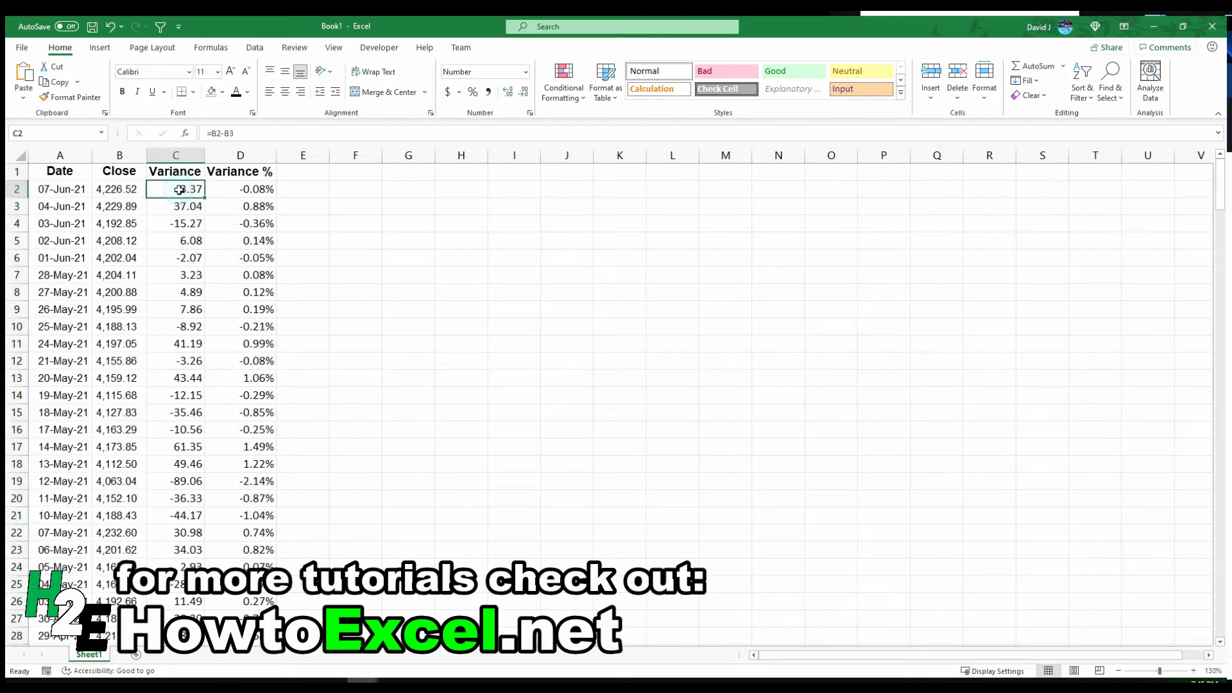
{"action": "left_click", "coordinate": [217, 135]}
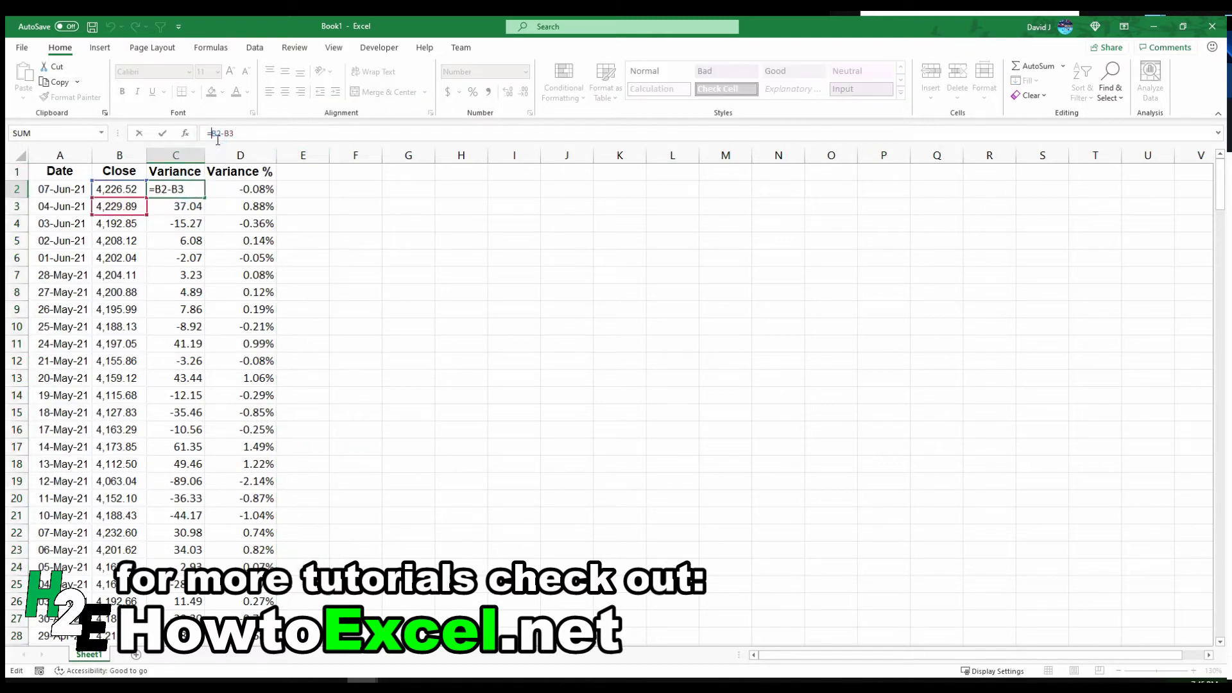
{"action": "type", "text": "ABS("}
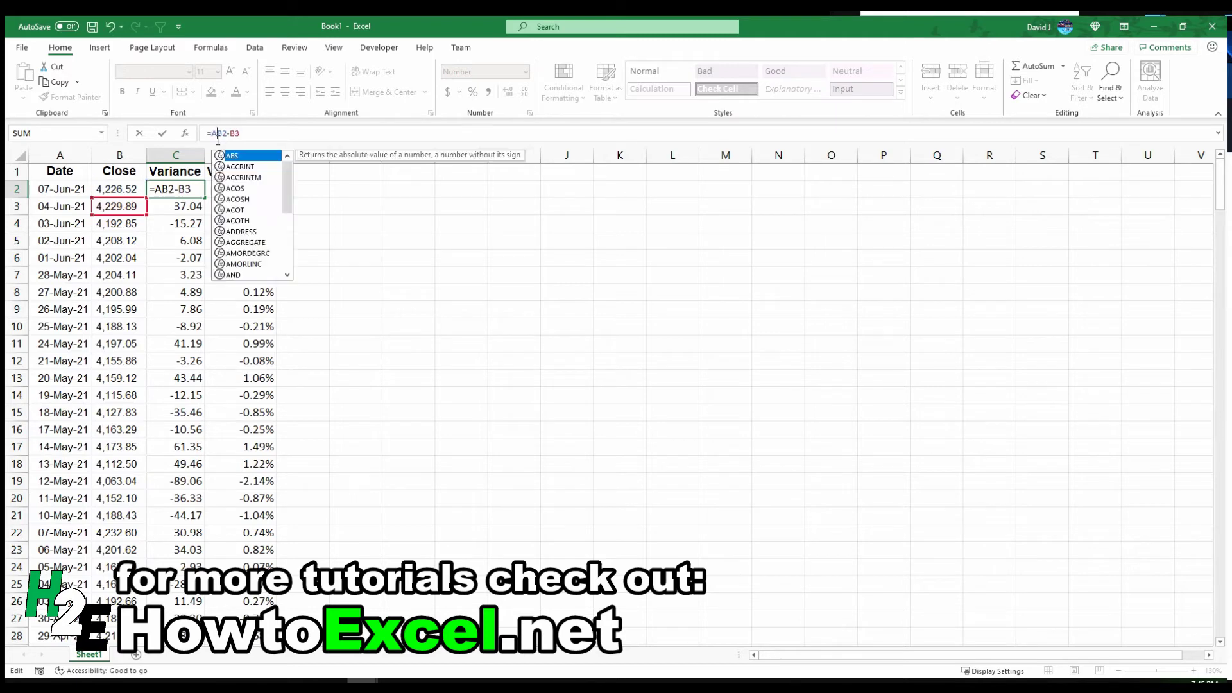
{"action": "key", "text": "End"}
{"action": "type", "text": ")"}
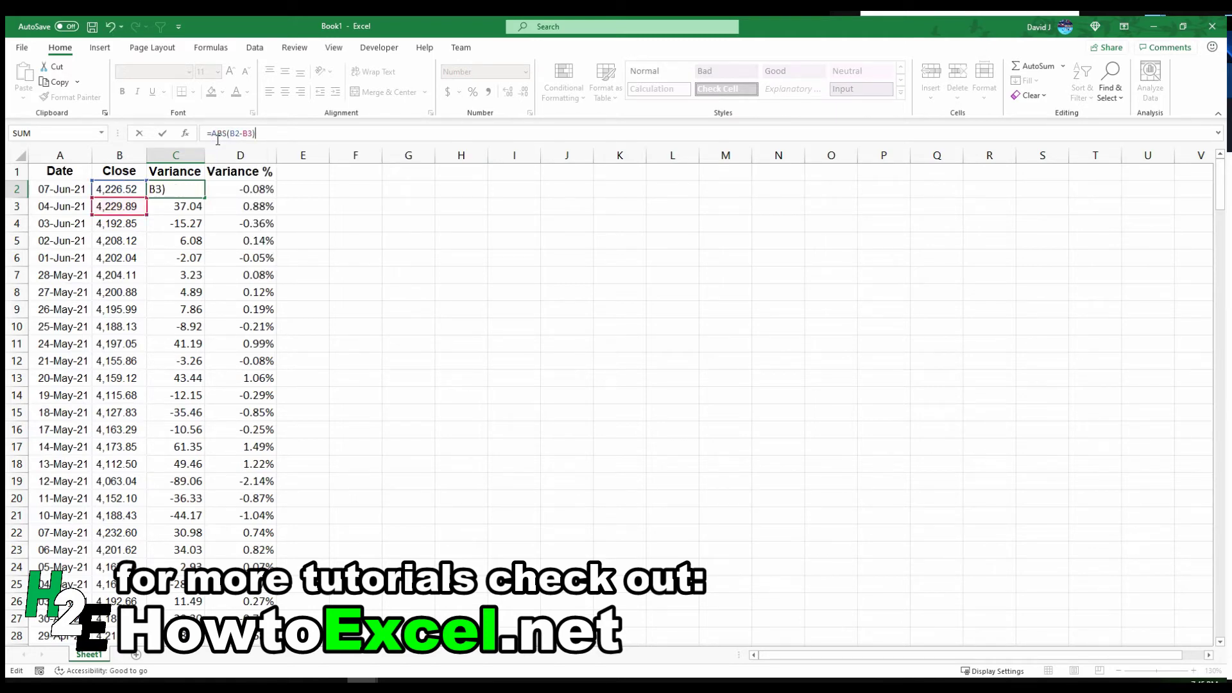
{"action": "key", "text": "Return"}
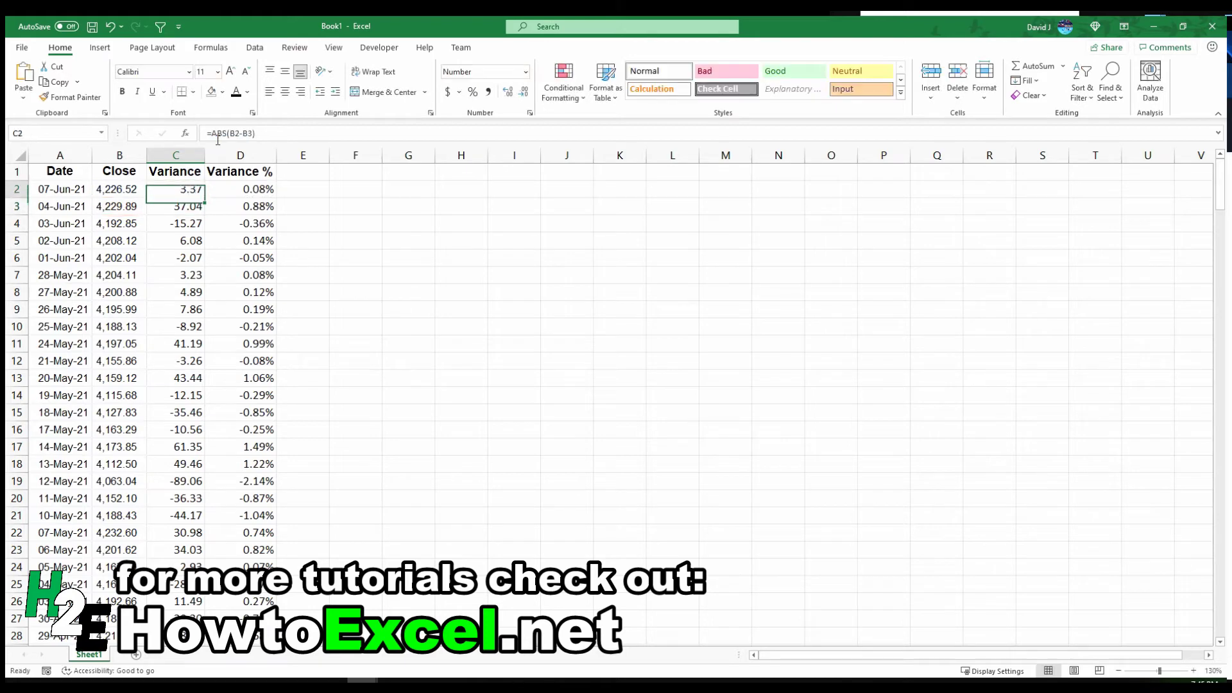
Step: Fill the ABS formula down the Variance column
{"action": "key", "text": "Up"}
{"action": "double_click", "coordinate": [204, 197]}
{"action": "left_click", "coordinate": [263, 191]}
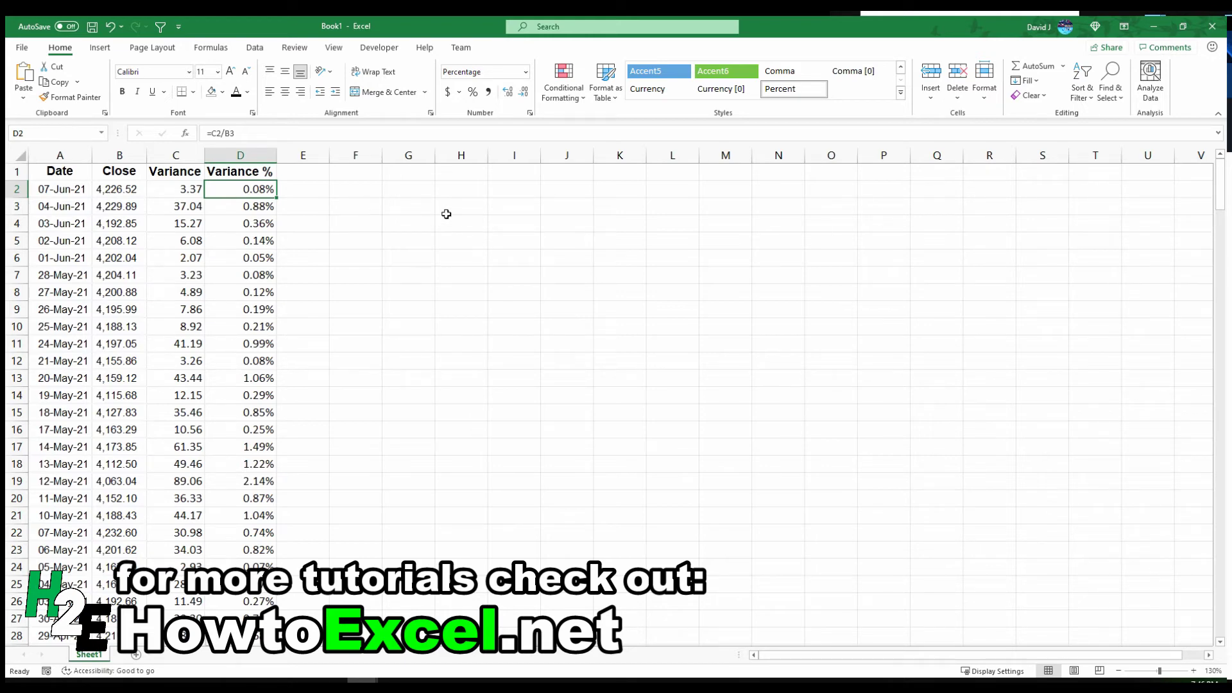
Step: Add the headings Percent Change and Category in H3:I3 and autofit column H
{"action": "left_click", "coordinate": [446, 213]}
{"action": "type", "text": "Per"}
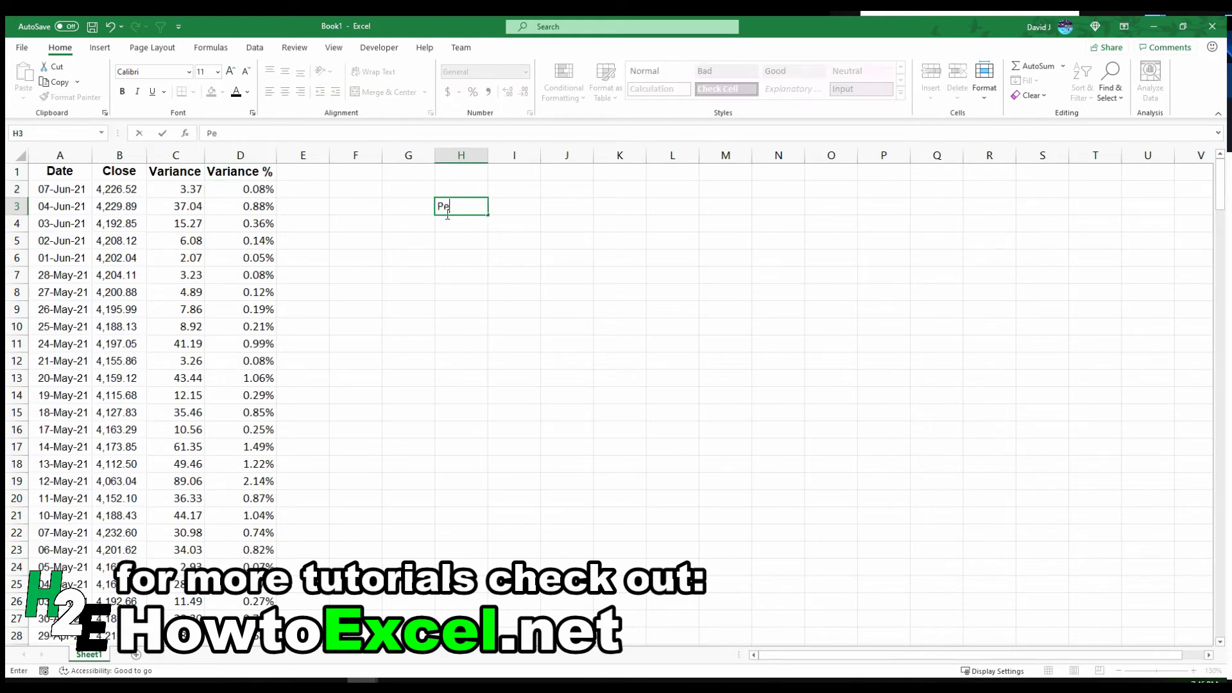
{"action": "key", "text": "BackSpace"}
{"action": "key", "text": "BackSpace"}
{"action": "type", "text": "ercent Change"}
{"action": "key", "text": "Tab"}
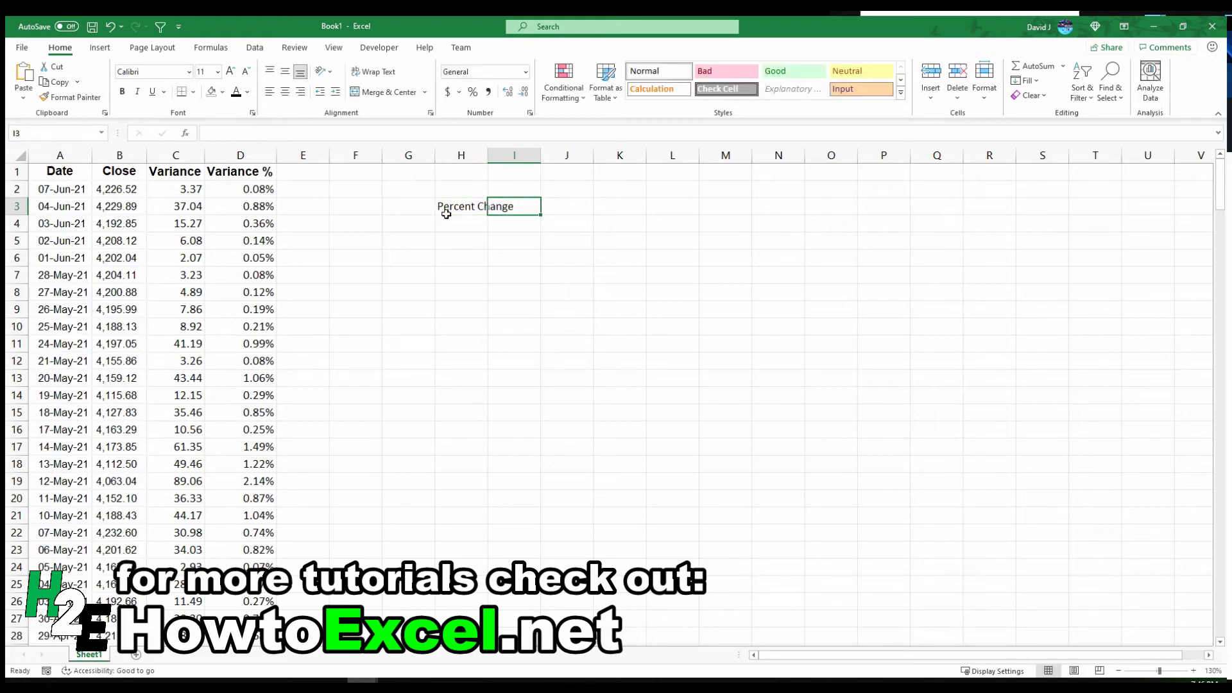
{"action": "type", "text": "Catg"}
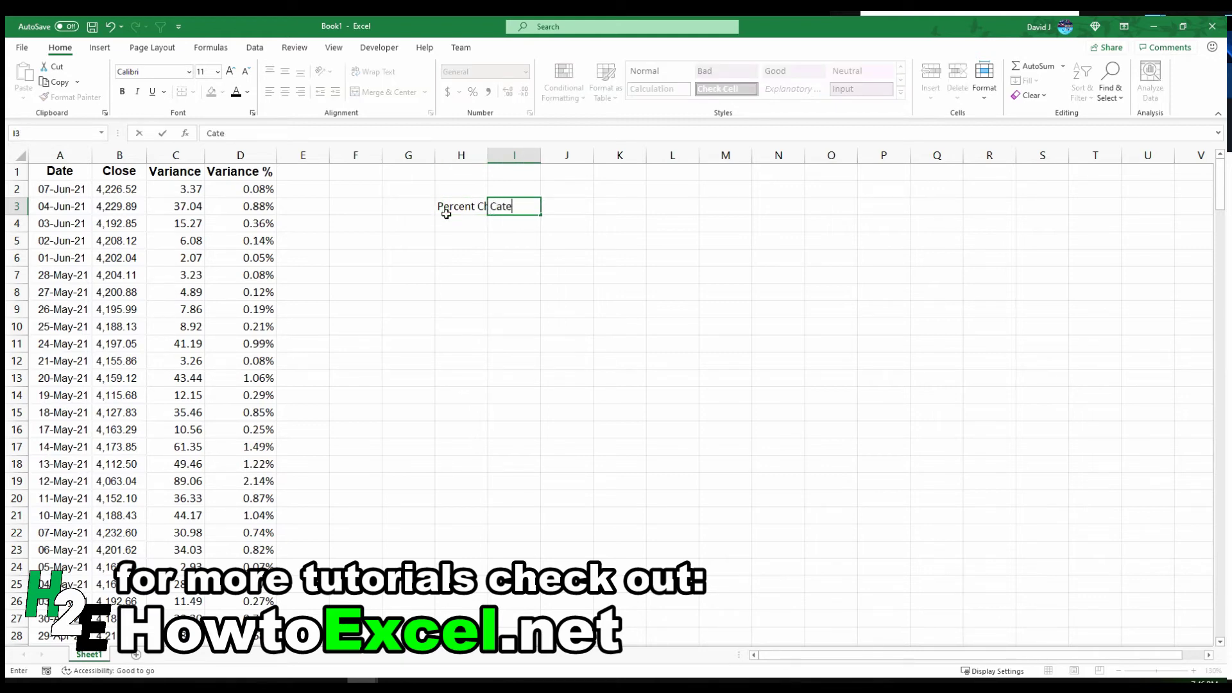
{"action": "type", "text": "gory"}
{"action": "key", "text": "Return"}
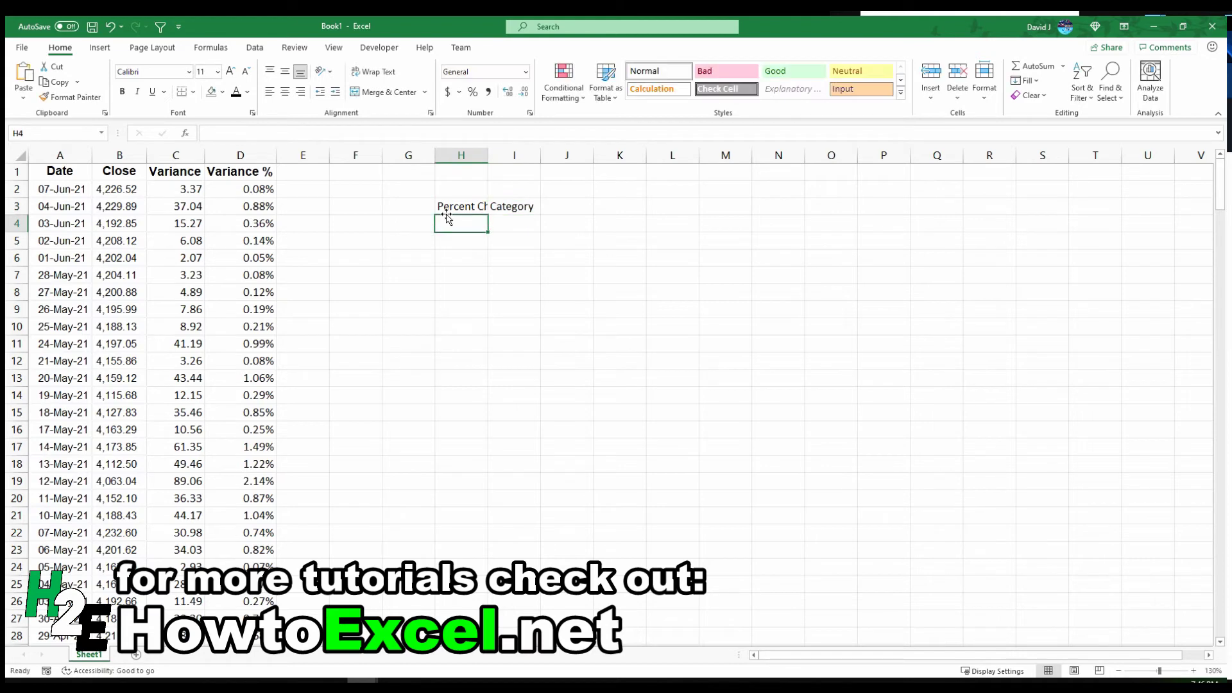
{"action": "double_click", "coordinate": [491, 156]}
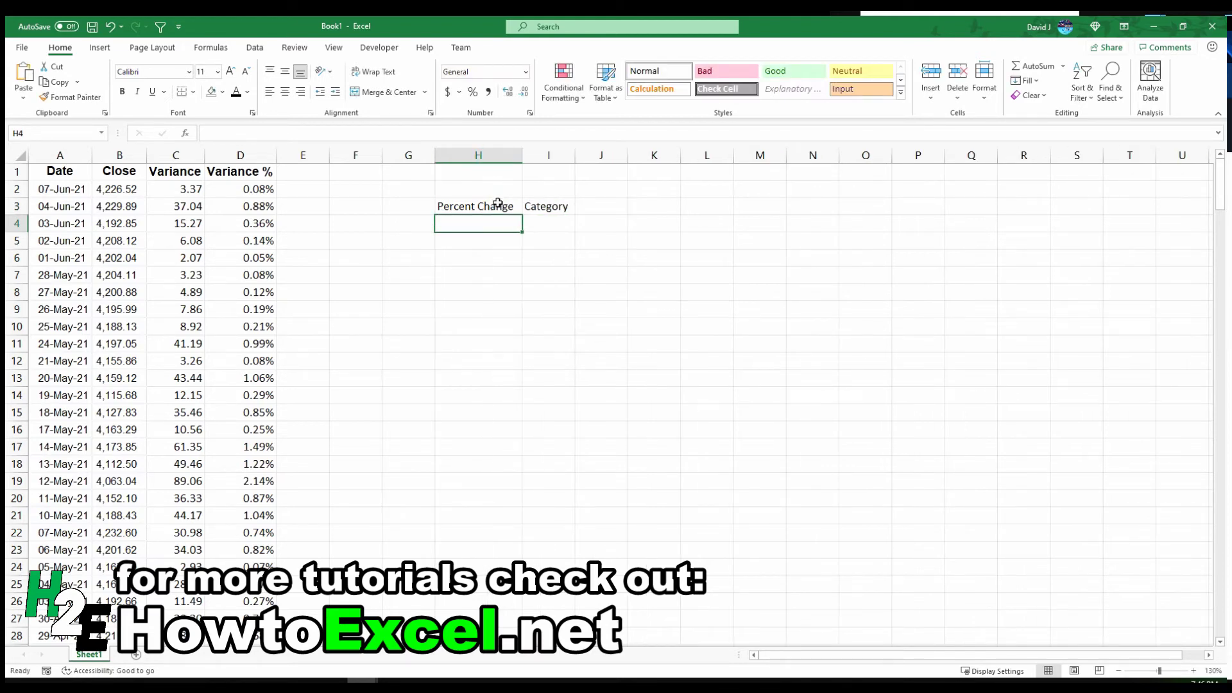
Step: Enter the lookup rows 0%–A, 1%–B, 2%–C and 3%–D
{"action": "type", "text": "0%"}
{"action": "key", "text": "Tab"}
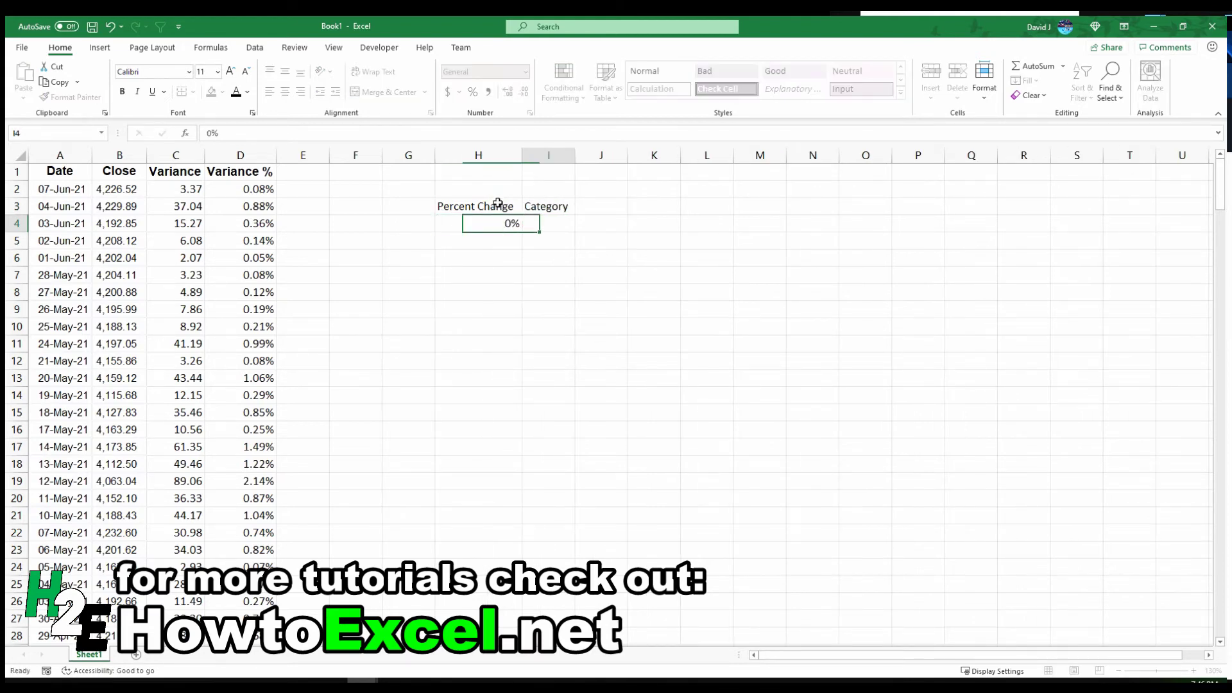
{"action": "type", "text": "A"}
{"action": "key", "text": "Return"}
{"action": "type", "text": "1%"}
{"action": "key", "text": "Tab"}
{"action": "type", "text": "B"}
{"action": "key", "text": "Return"}
{"action": "type", "text": "2%"}
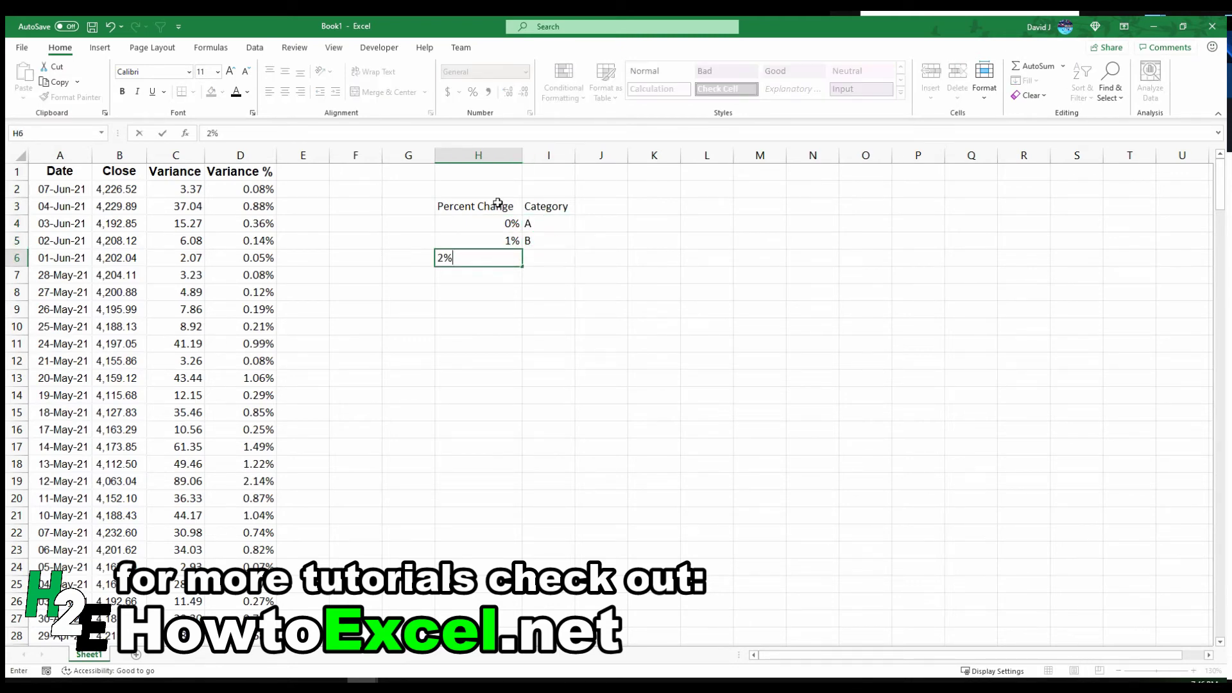
{"action": "key", "text": "Tab"}
{"action": "type", "text": "C"}
{"action": "key", "text": "Return"}
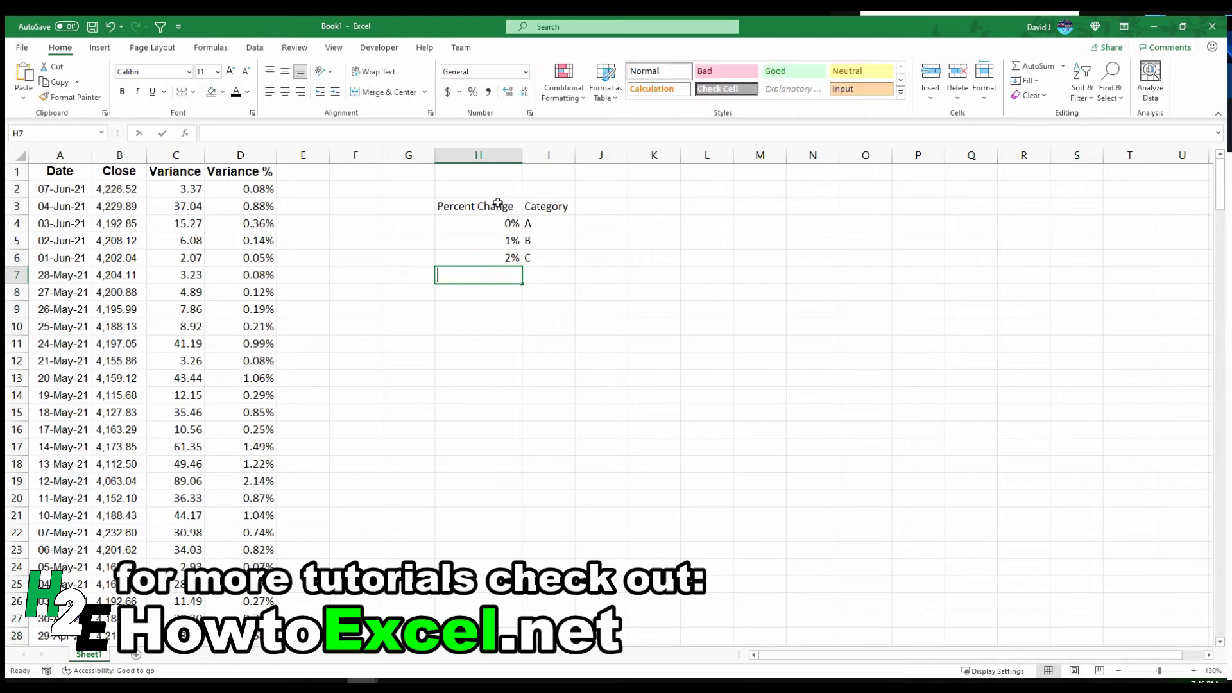
{"action": "type", "text": "3%"}
{"action": "key", "text": "Tab"}
{"action": "type", "text": "D"}
{"action": "key", "text": "Return"}
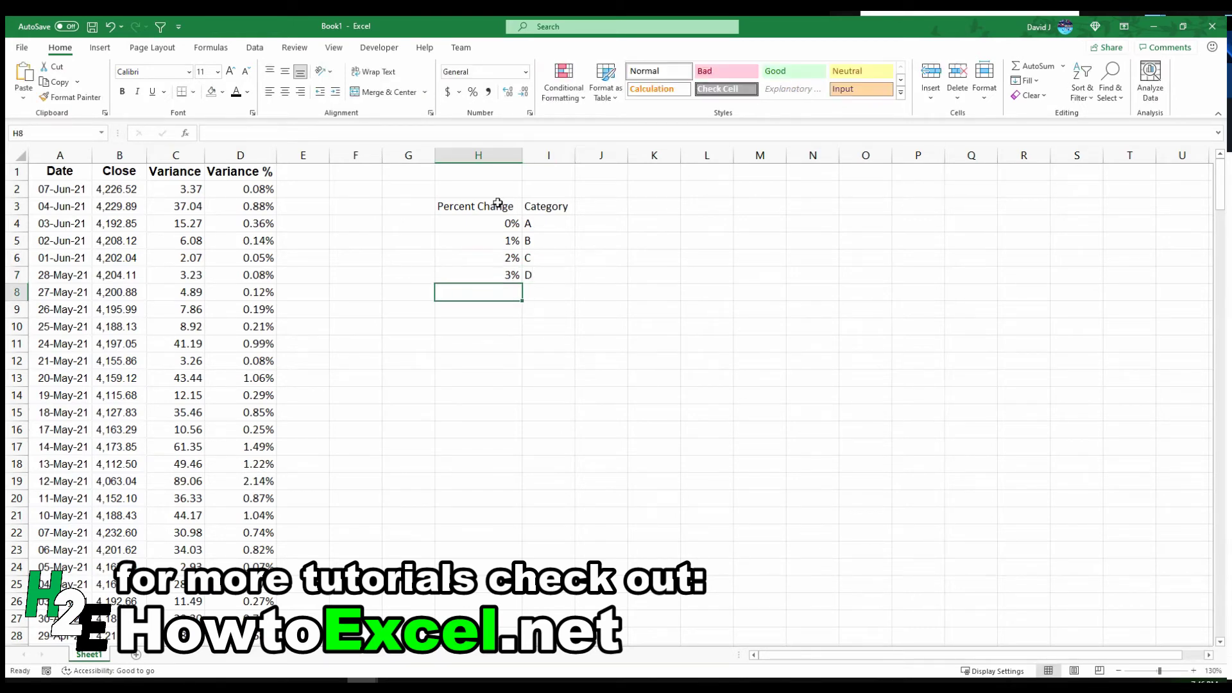
Step: Type the header Group in cell E1
{"action": "left_click", "coordinate": [289, 173]}
{"action": "type", "text": "Group"}
{"action": "key", "text": "Return"}
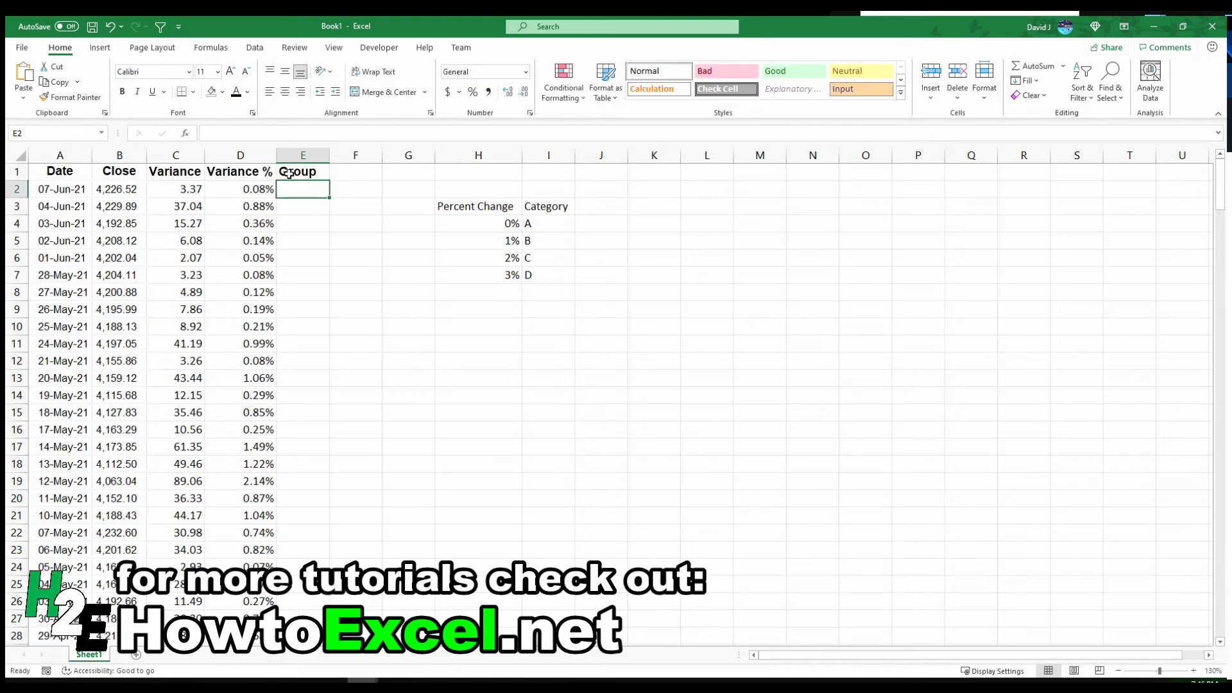
Step: Enter =VLOOKUP(D2,H4:I7,2,TRUE) in cell E2
{"action": "type", "text": "=v"}
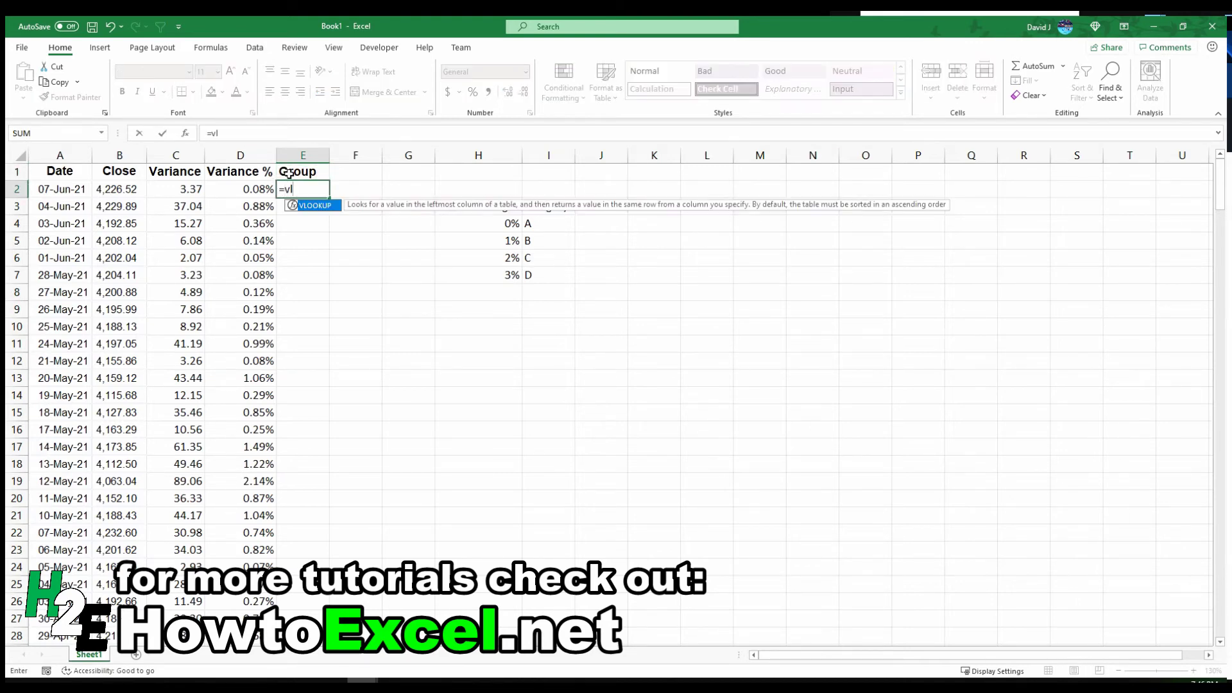
{"action": "type", "text": "l"}
{"action": "key", "text": "Tab"}
{"action": "key", "text": "Left"}
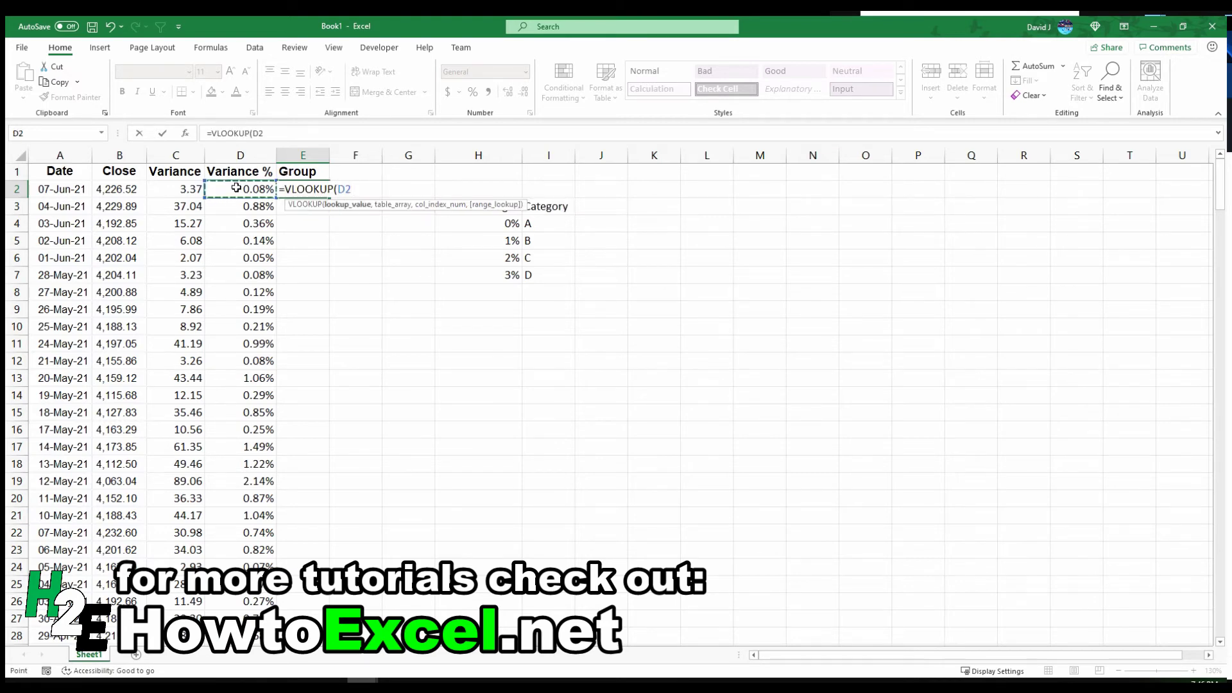
{"action": "type", "text": ","}
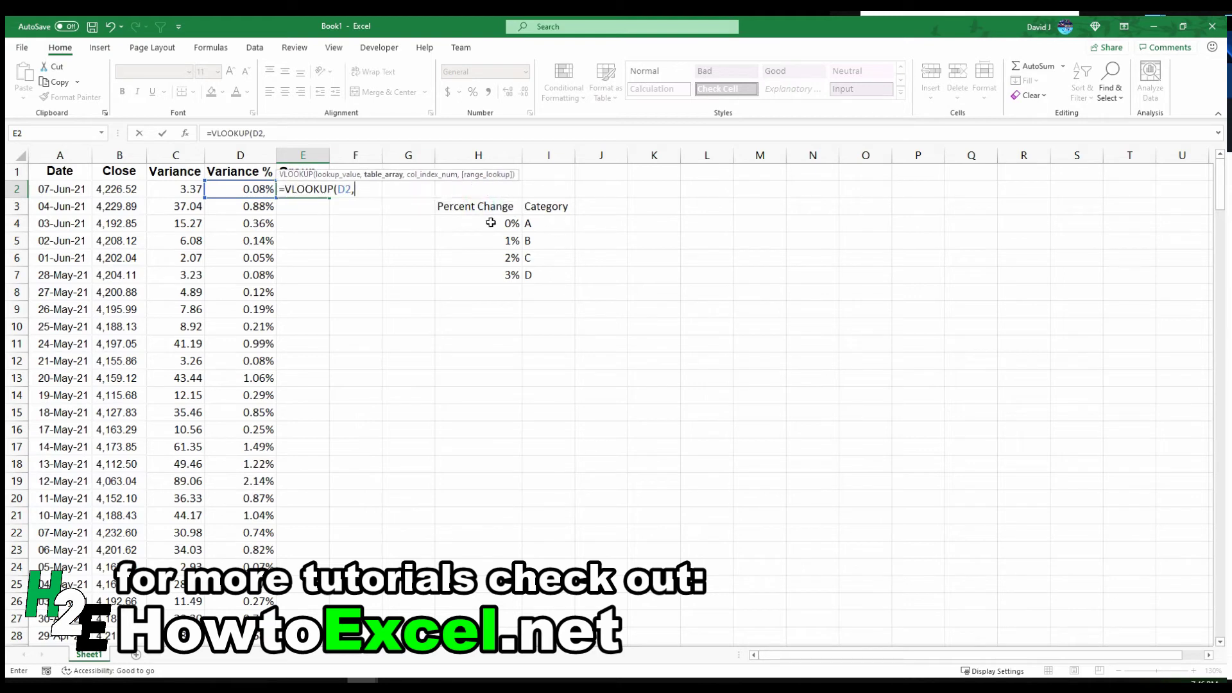
{"action": "left_click_drag", "start_coordinate": [488, 224], "coordinate": [546, 280]}
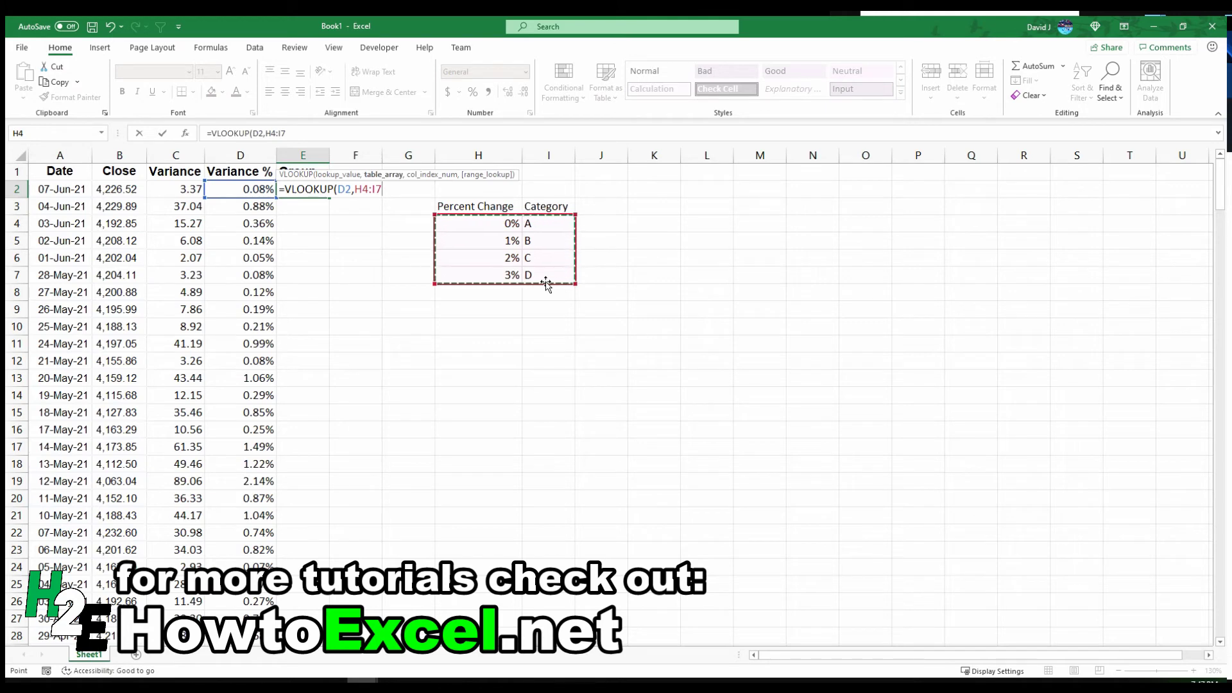
{"action": "type", "text": ","}
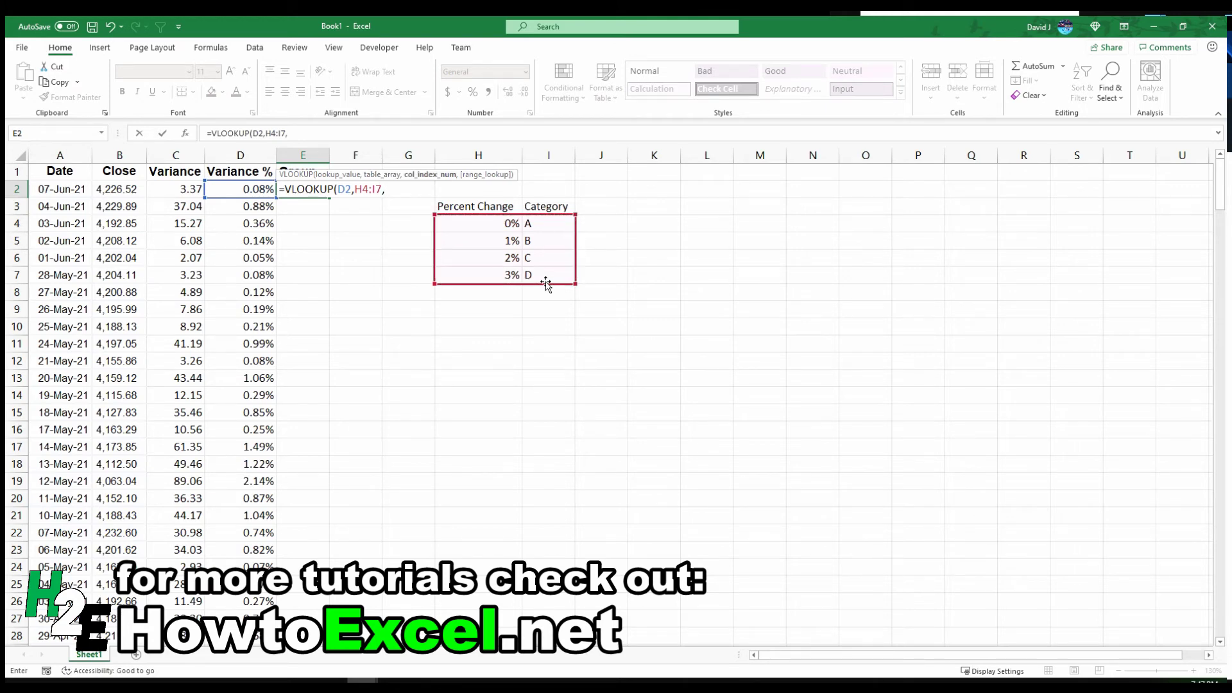
{"action": "type", "text": "2"}
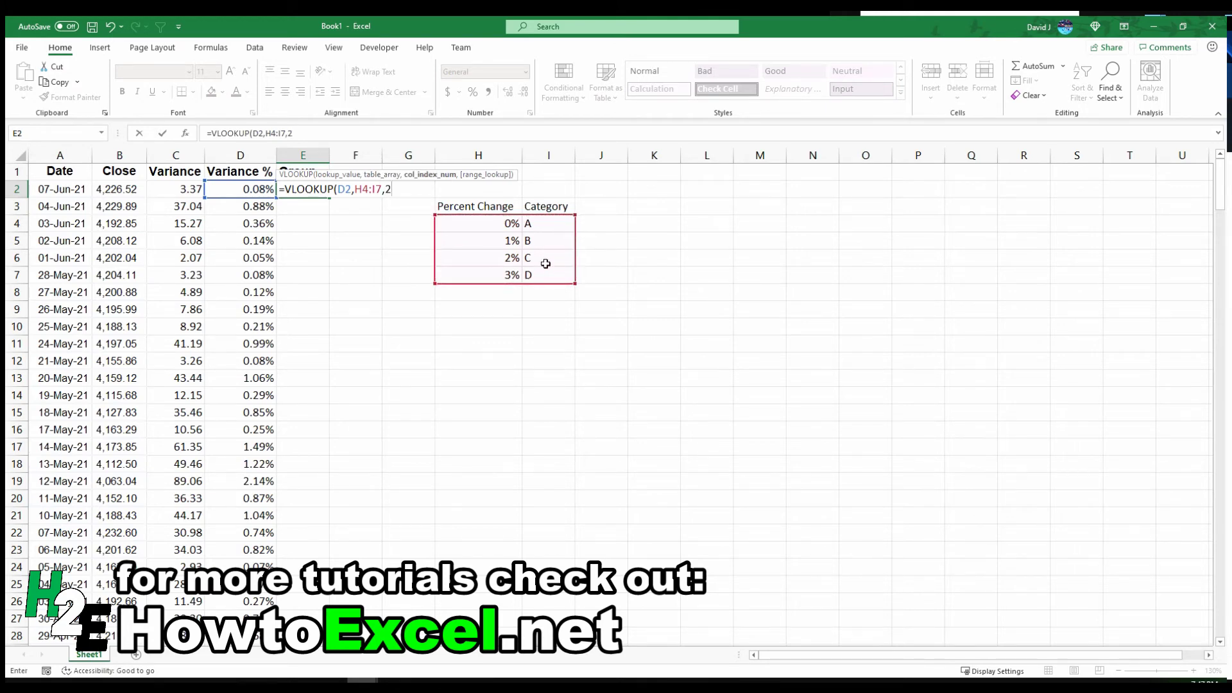
{"action": "type", "text": ","}
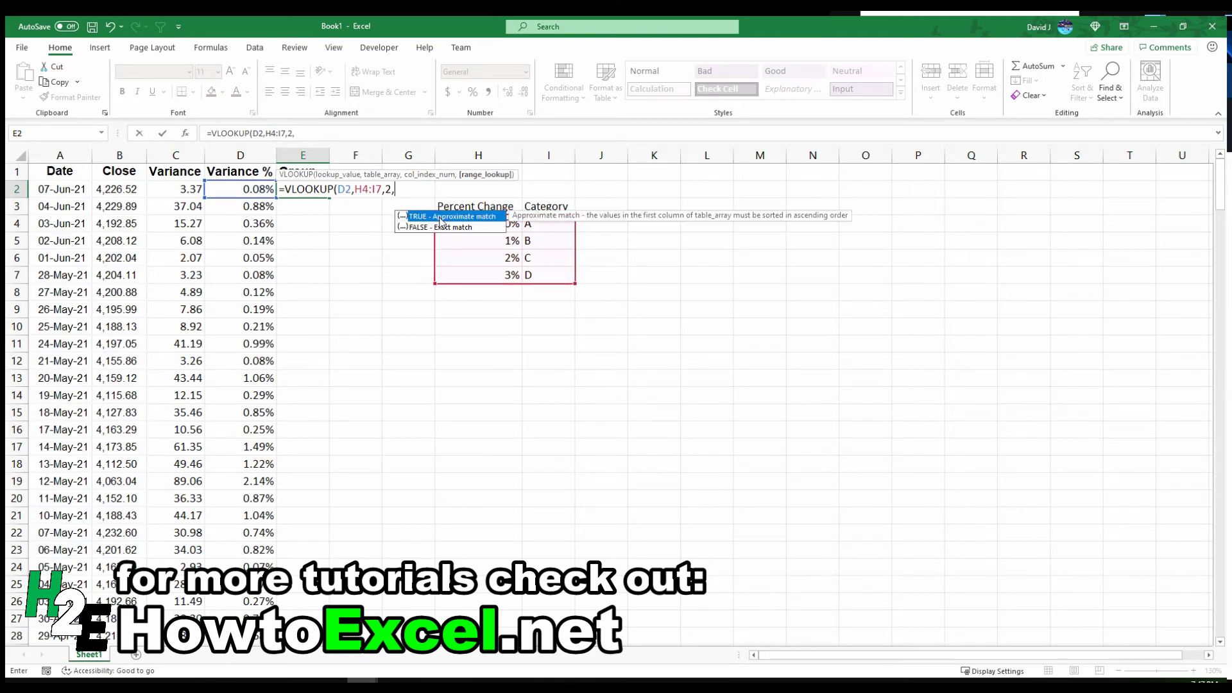
{"action": "type", "text": "true)"}
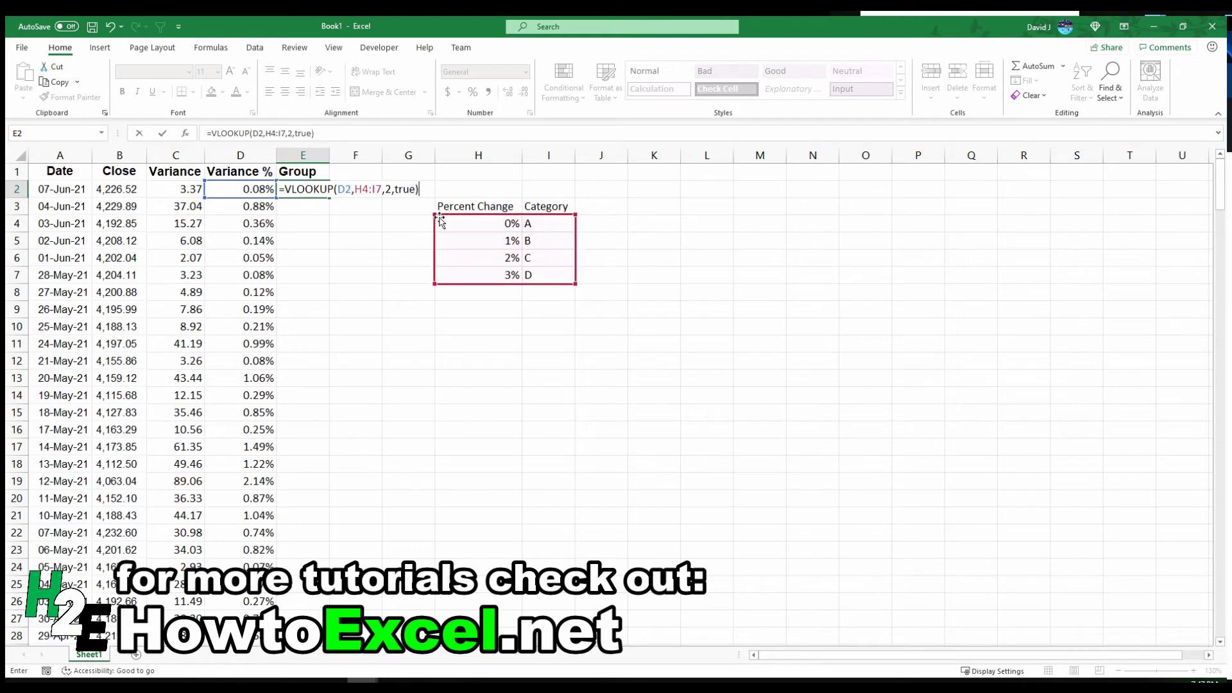
{"action": "key", "text": "Return"}
Step: Undo the #N/A fill and lock E2's lookup range as $H$4:$I$7
{"action": "key", "text": "Up"}
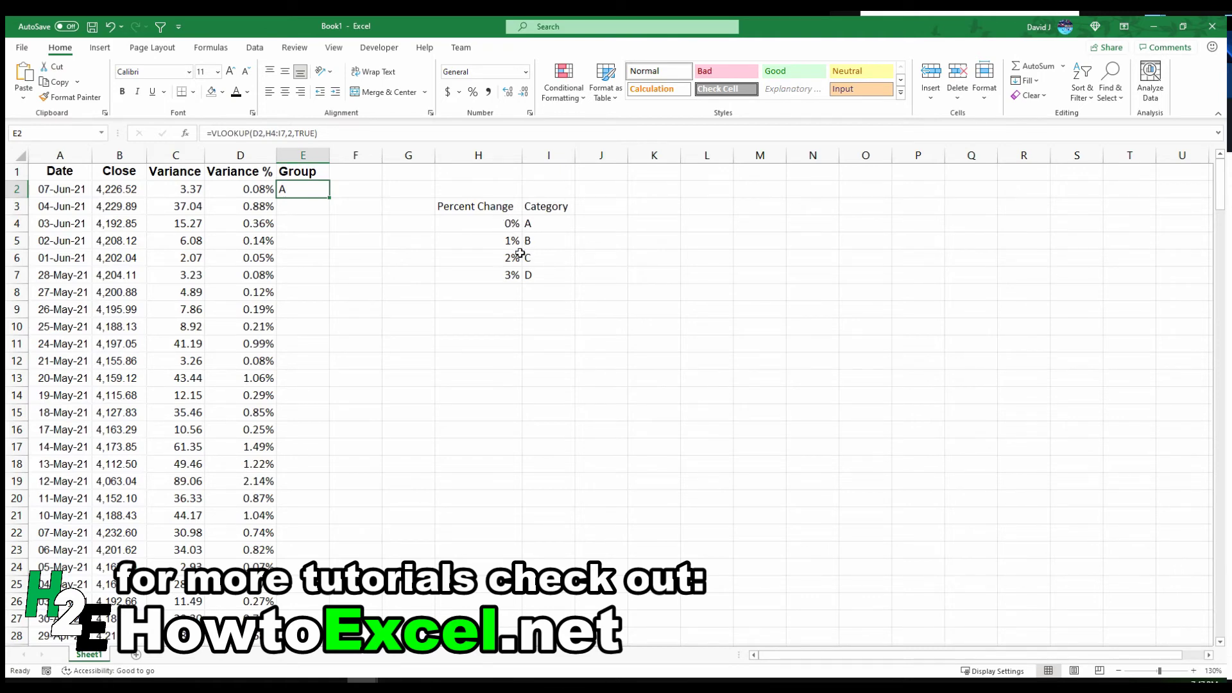
{"action": "double_click", "coordinate": [326, 199]}
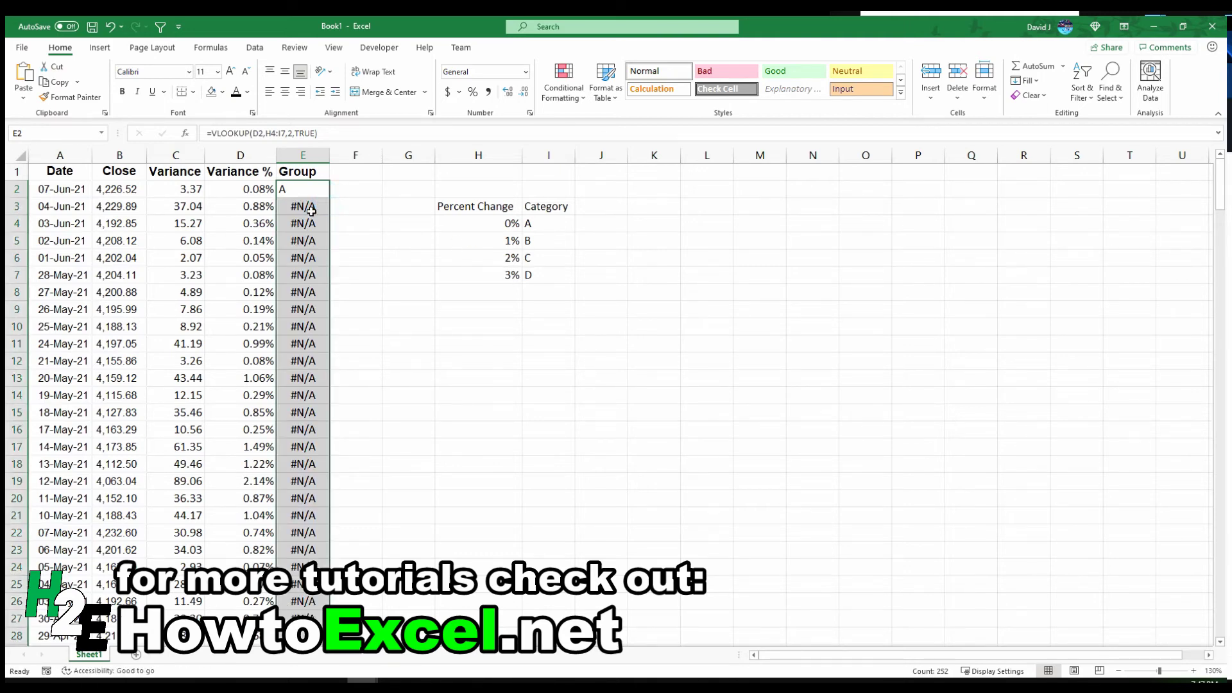
{"action": "left_click", "coordinate": [309, 194]}
{"action": "key", "text": "ctrl+z"}
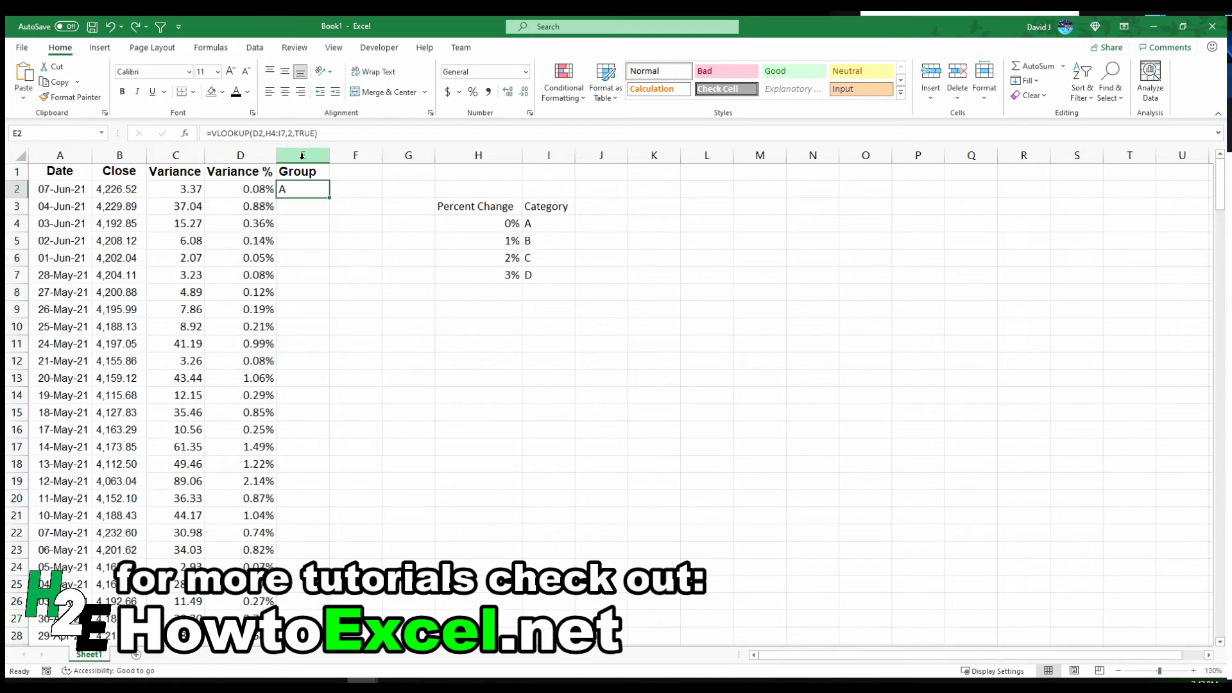
{"action": "left_click", "coordinate": [273, 133]}
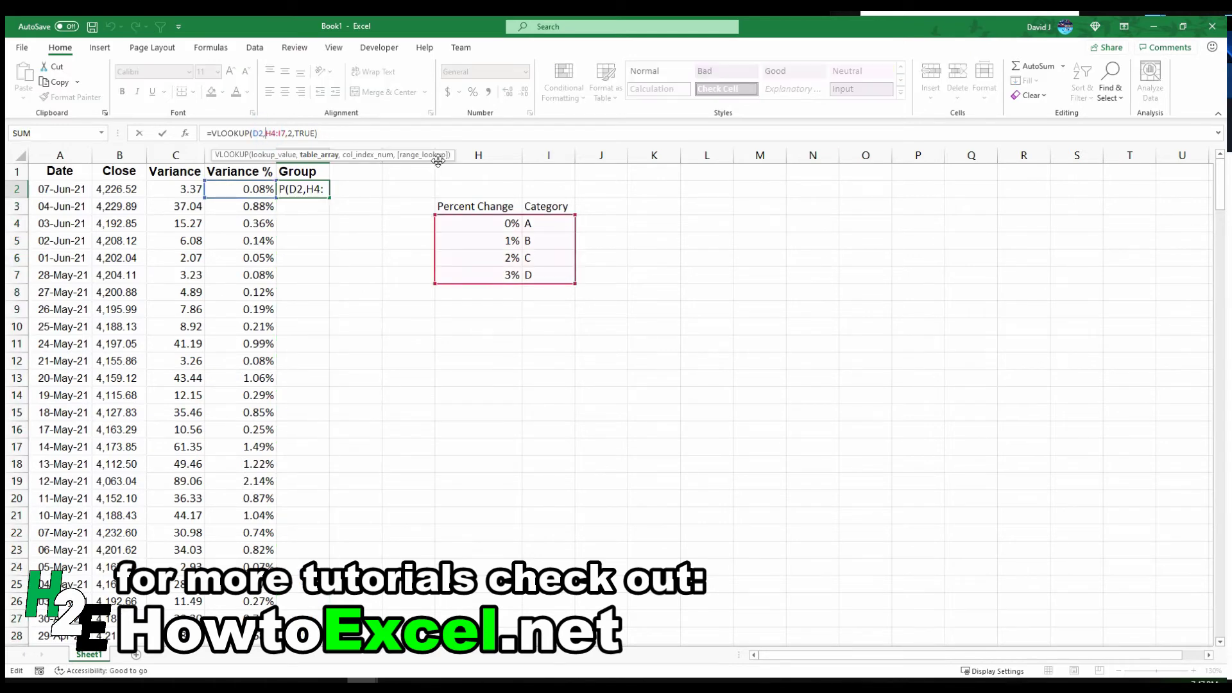
{"action": "type", "text": "$H$"}
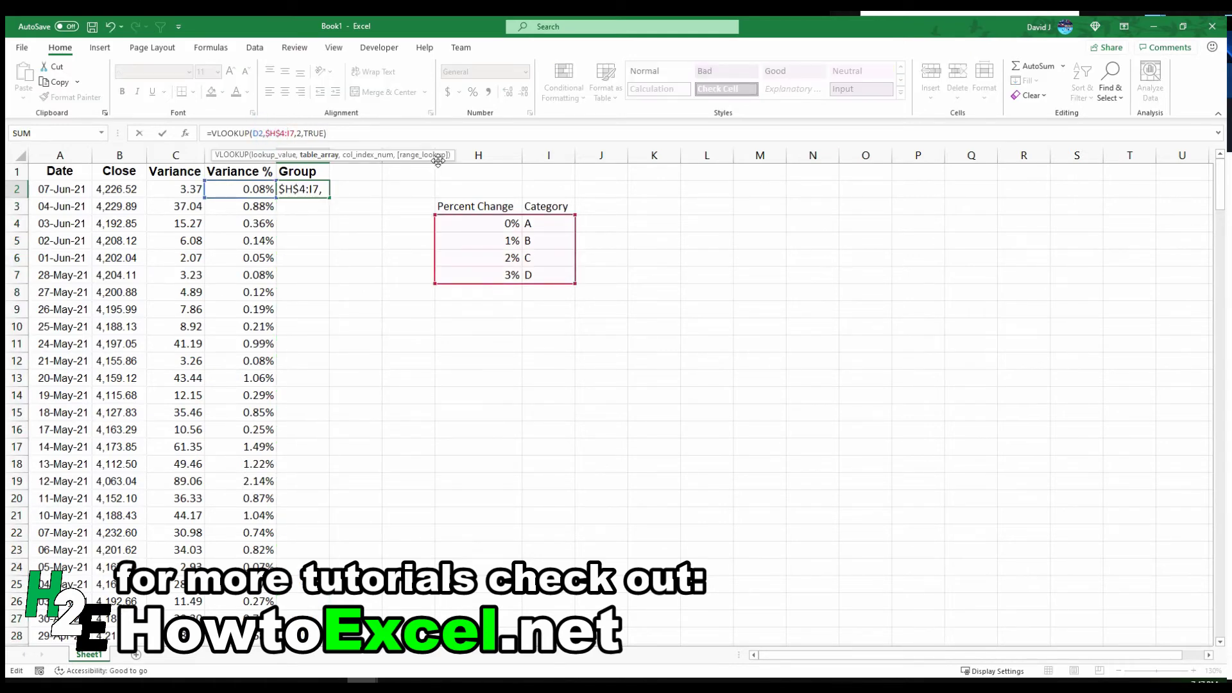
{"action": "key", "text": "Right"}
{"action": "key", "text": "Right"}
{"action": "type", "text": "$"}
{"action": "key", "text": "Right"}
{"action": "type", "text": "$"}
{"action": "key", "text": "Return"}
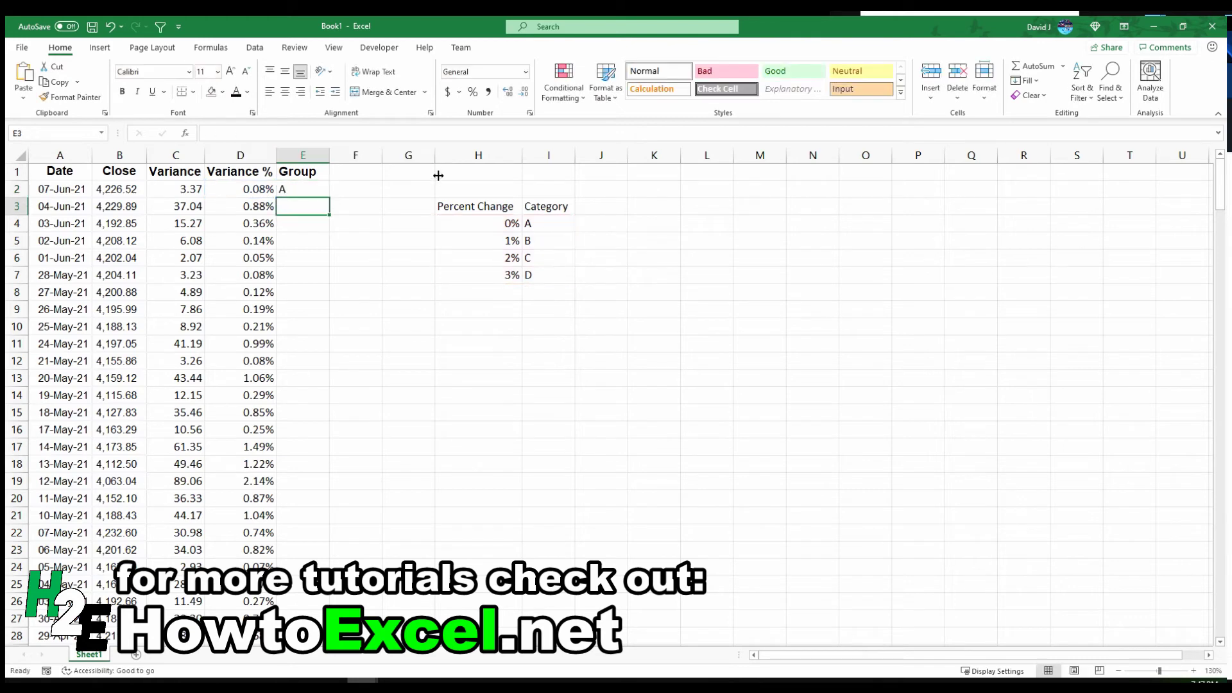
Step: Fill the corrected lookup down column E, centre it, and clear E253
{"action": "left_click", "coordinate": [321, 191]}
{"action": "double_click", "coordinate": [329, 197]}
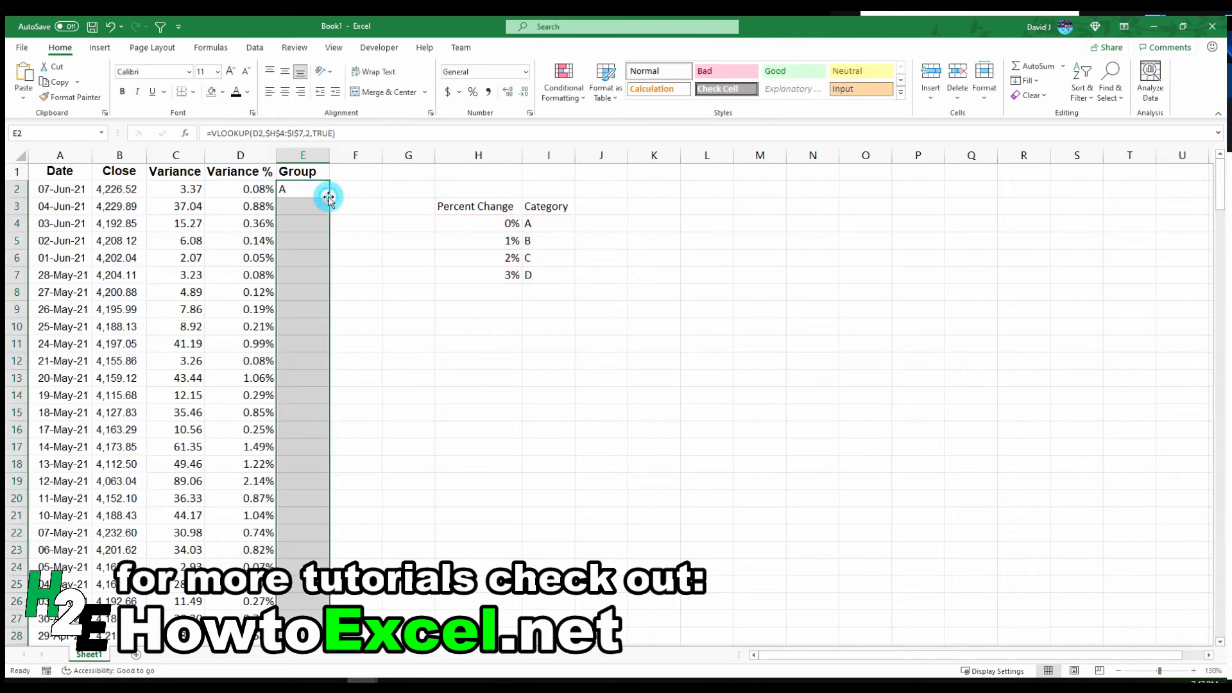
{"action": "left_click", "coordinate": [316, 206]}
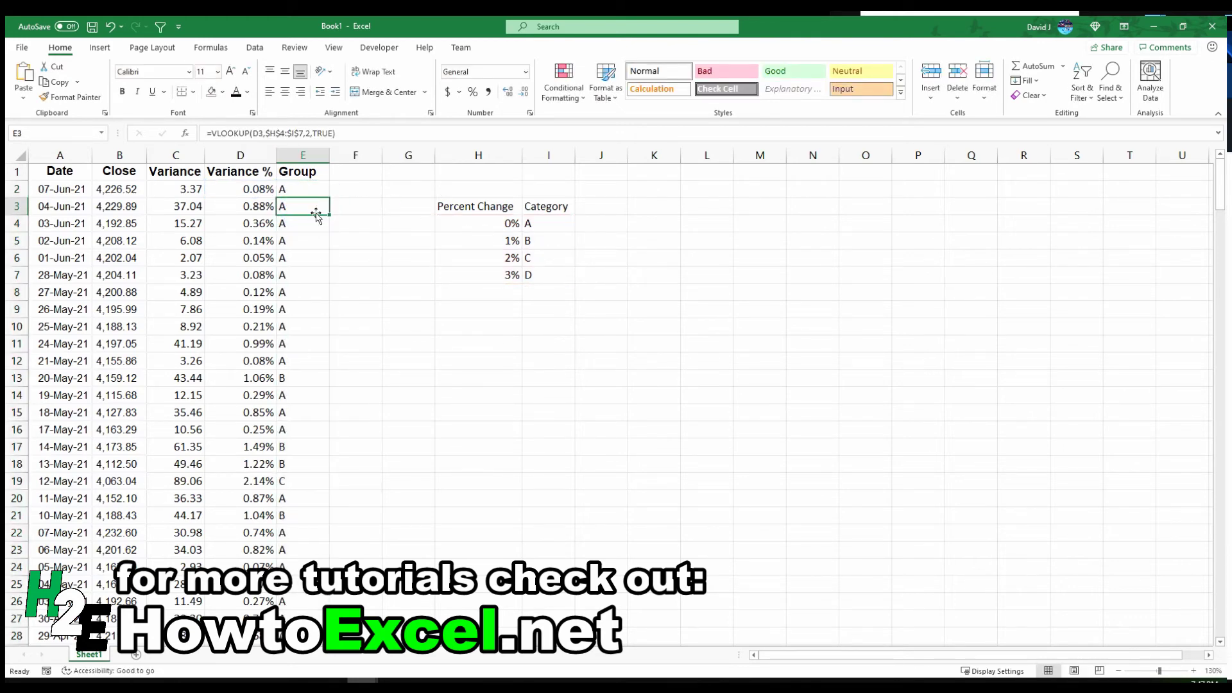
{"action": "left_click", "coordinate": [314, 153]}
{"action": "left_click", "coordinate": [285, 92]}
{"action": "left_click", "coordinate": [310, 222]}
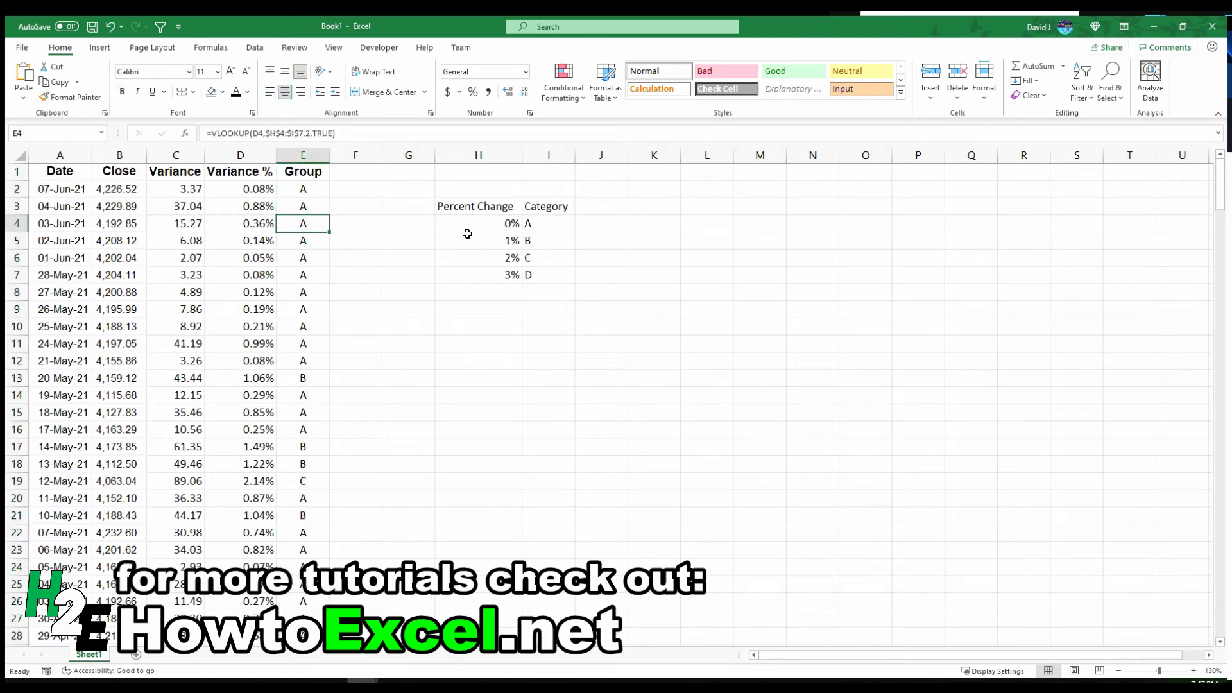
{"action": "key", "text": "ctrl+Down"}
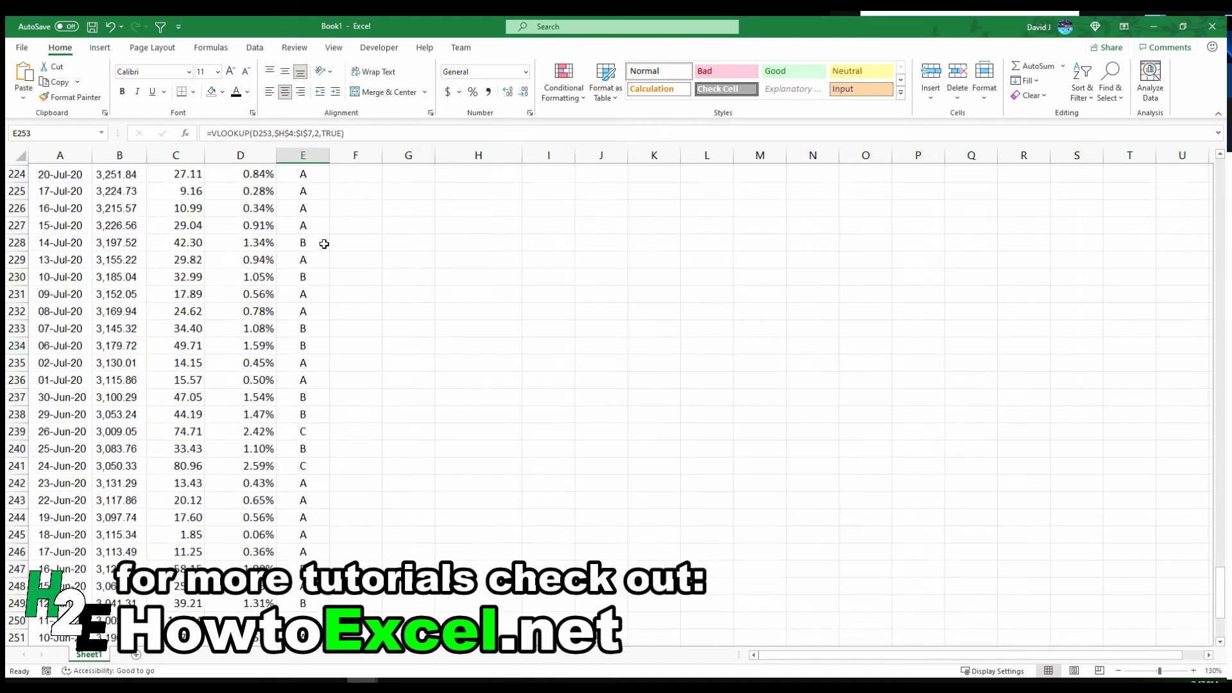
{"action": "key", "text": "Delete"}
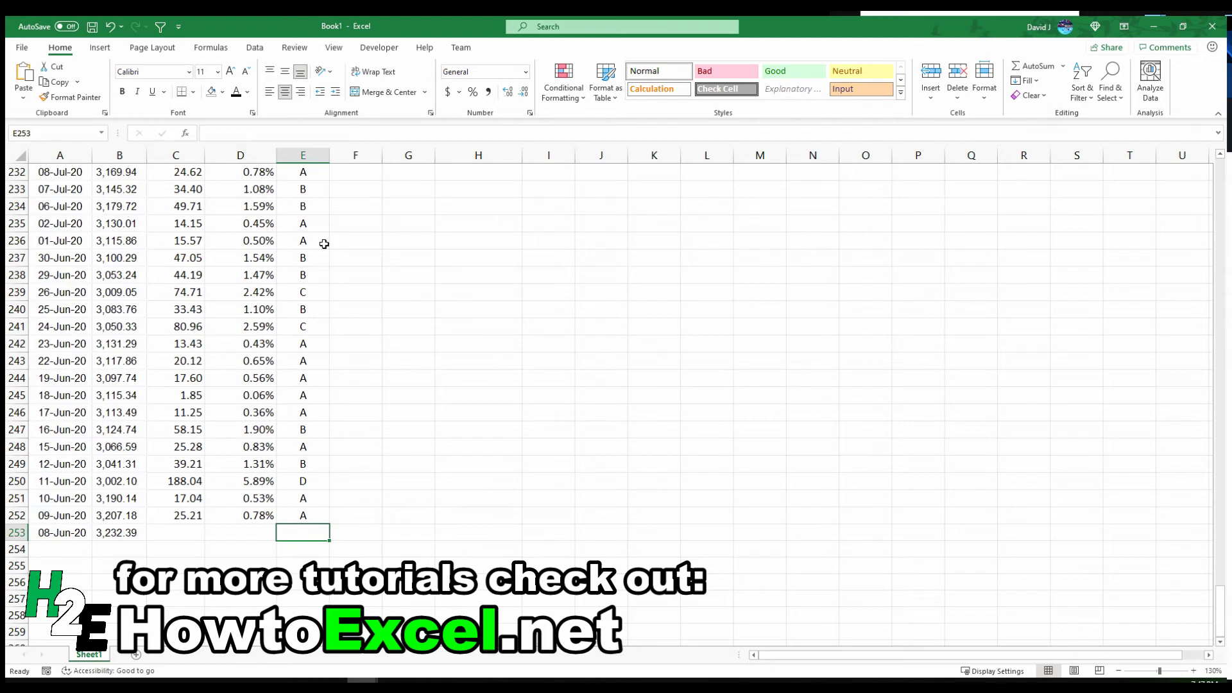
{"action": "key", "text": "ctrl+Up"}
{"action": "key", "text": "ctrl+Up"}
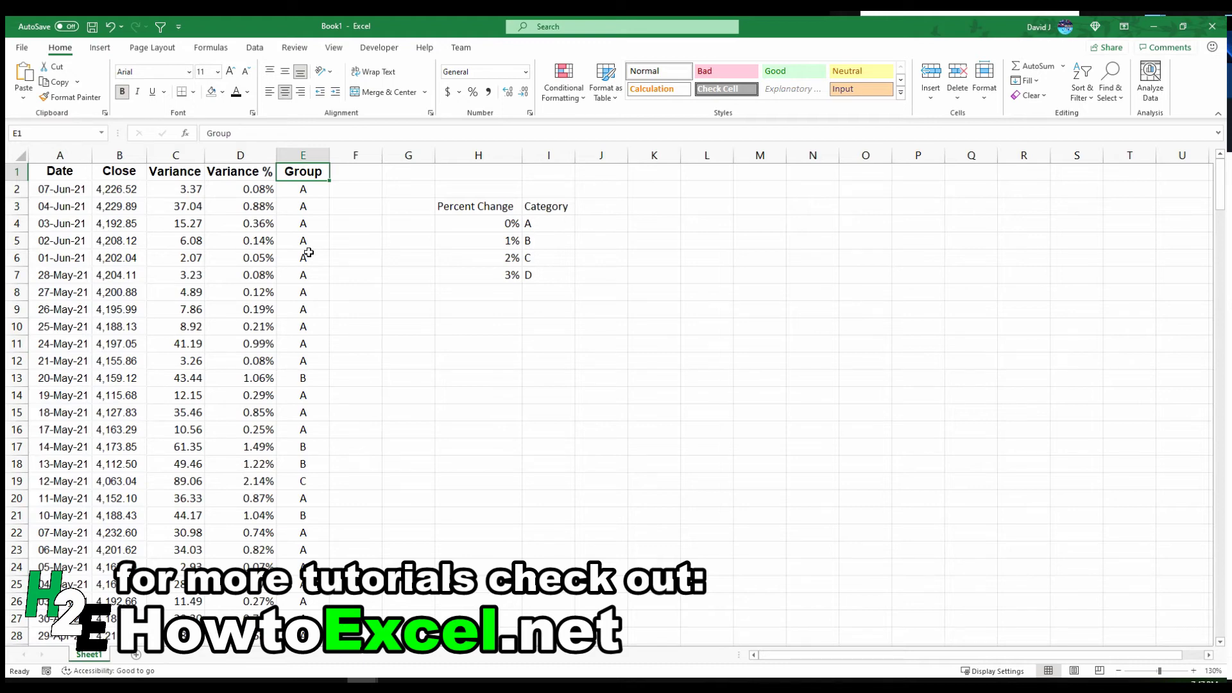
Step: Insert a PivotTable from A1:E253 at cell K3 on the existing worksheet
{"action": "scroll", "coordinate": [308, 253], "scroll_direction": "down", "scroll_amount": 7}
{"action": "scroll", "coordinate": [309, 253], "scroll_direction": "up", "scroll_amount": 7}
{"action": "left_click", "coordinate": [100, 50]}
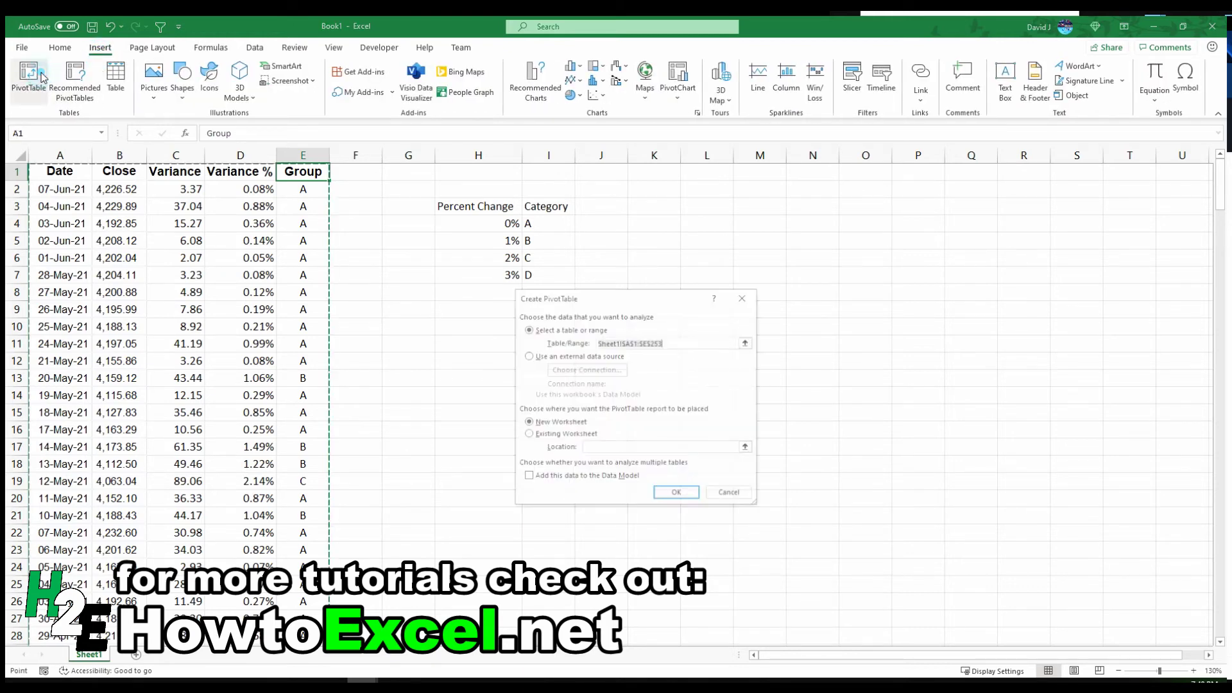
{"action": "left_click", "coordinate": [576, 438]}
{"action": "left_click", "coordinate": [748, 448]}
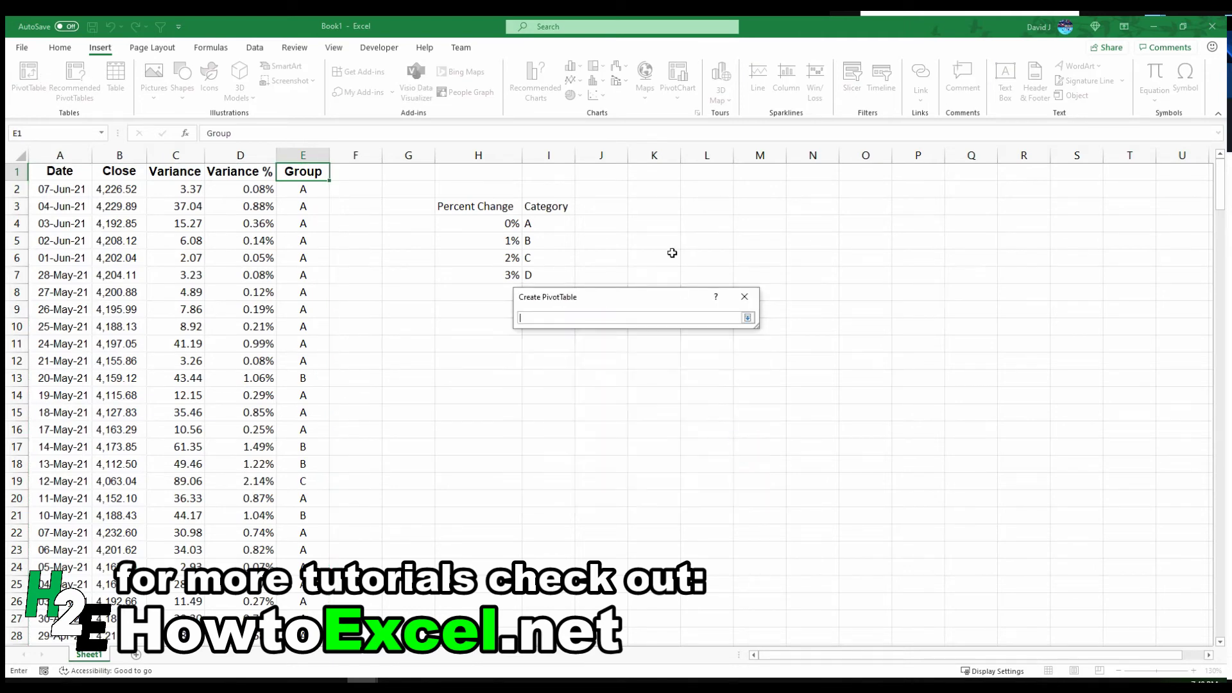
{"action": "left_click", "coordinate": [660, 206]}
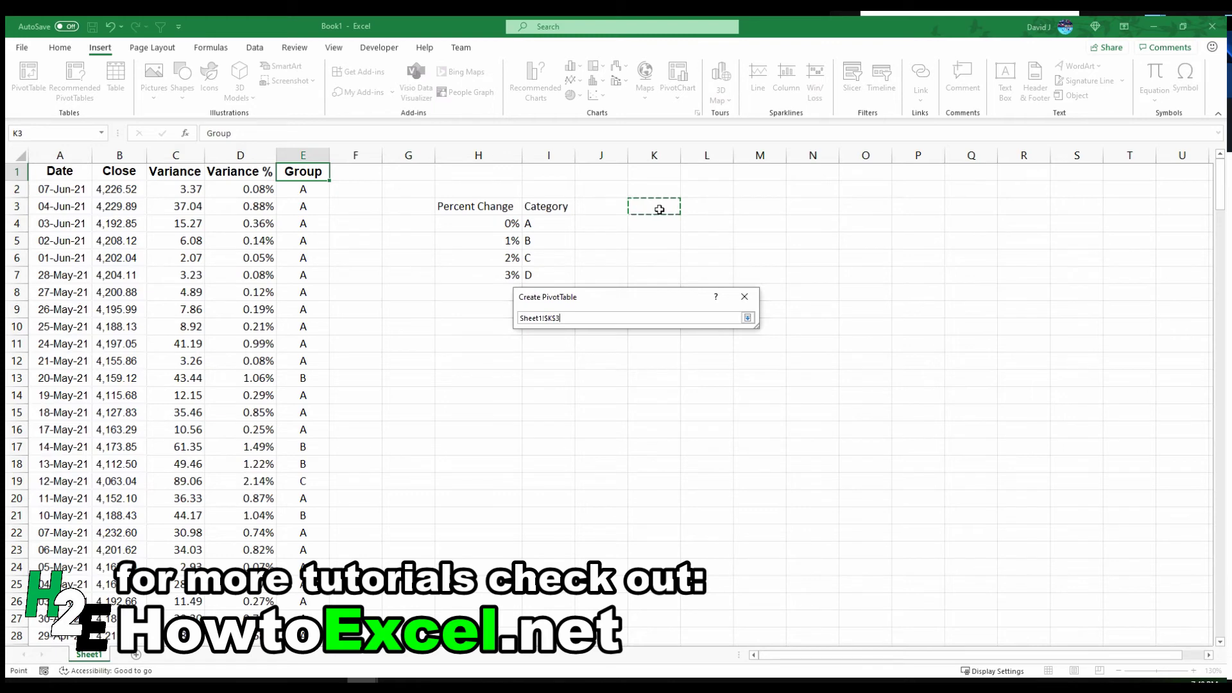
{"action": "key", "text": "Return"}
{"action": "left_click", "coordinate": [679, 495]}
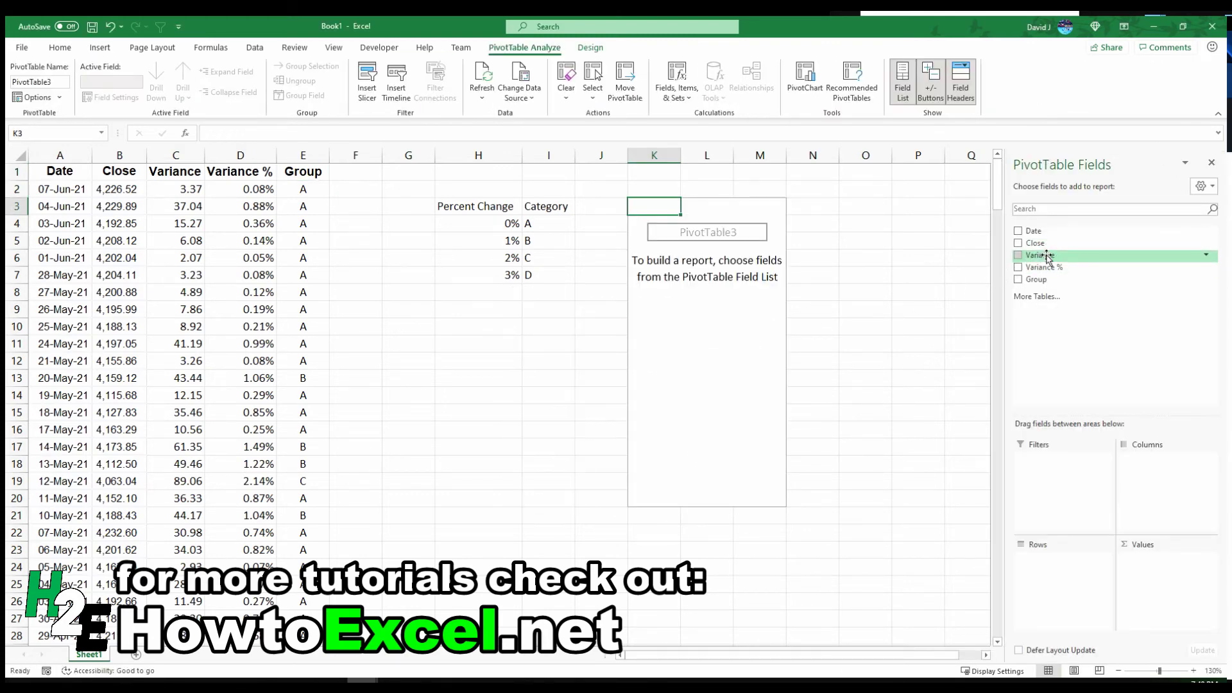
Step: Put Group in pivot Rows and Values and filter out (blank), giving A 175, B 63, C 10, D 3
{"action": "left_click_drag", "start_coordinate": [1043, 279], "coordinate": [1091, 588]}
{"action": "left_click_drag", "start_coordinate": [1037, 280], "coordinate": [1168, 568]}
{"action": "left_click", "coordinate": [697, 208]}
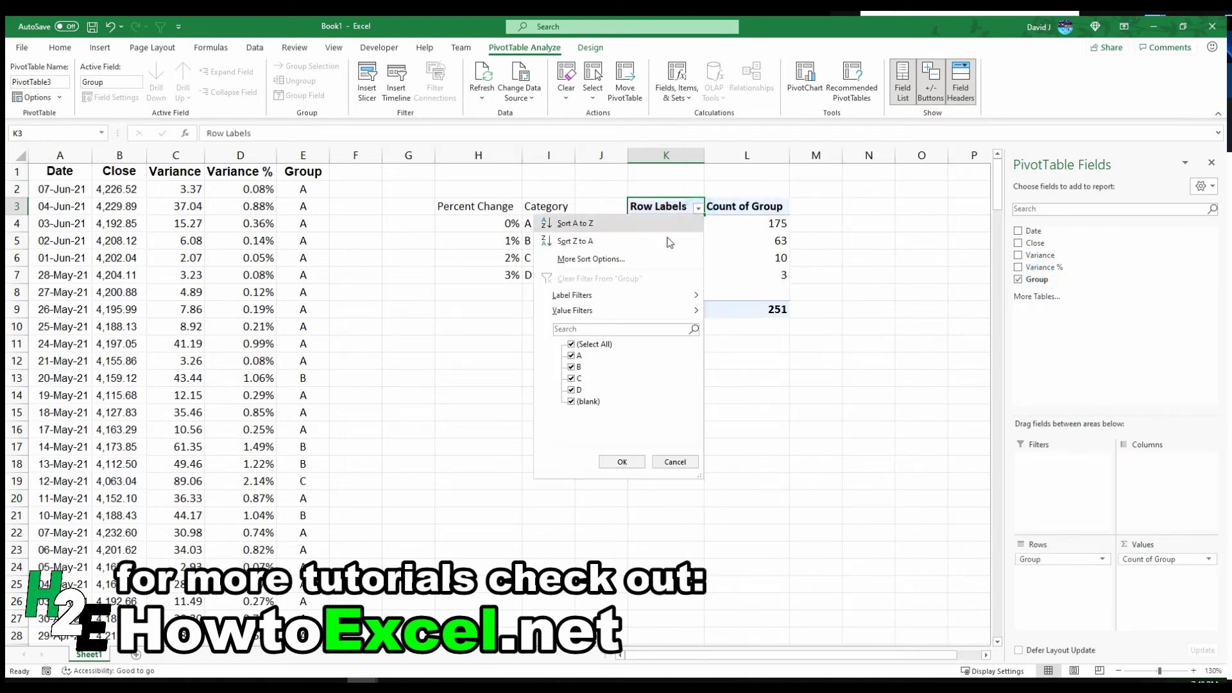
{"action": "left_click", "coordinate": [572, 401]}
{"action": "left_click", "coordinate": [615, 462]}
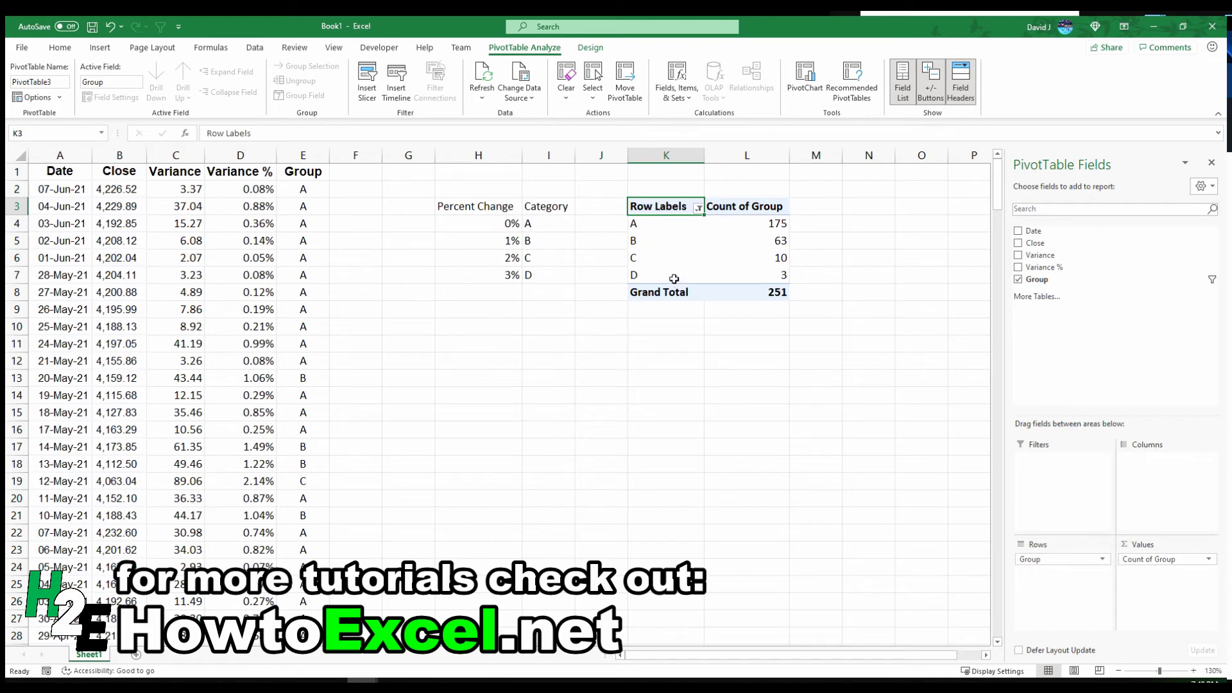
{"action": "left_click", "coordinate": [668, 258]}
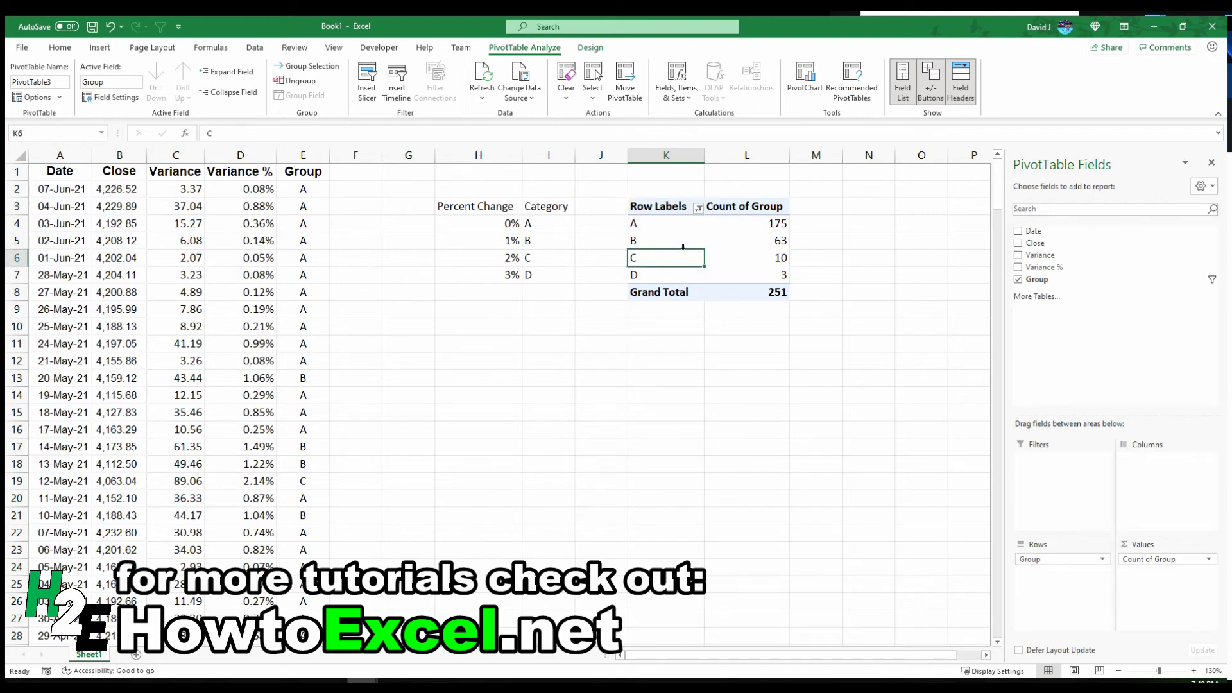
Step: Insert a clustered column PivotChart of Count of Group and place it below the pivot table
{"action": "left_click", "coordinate": [110, 48]}
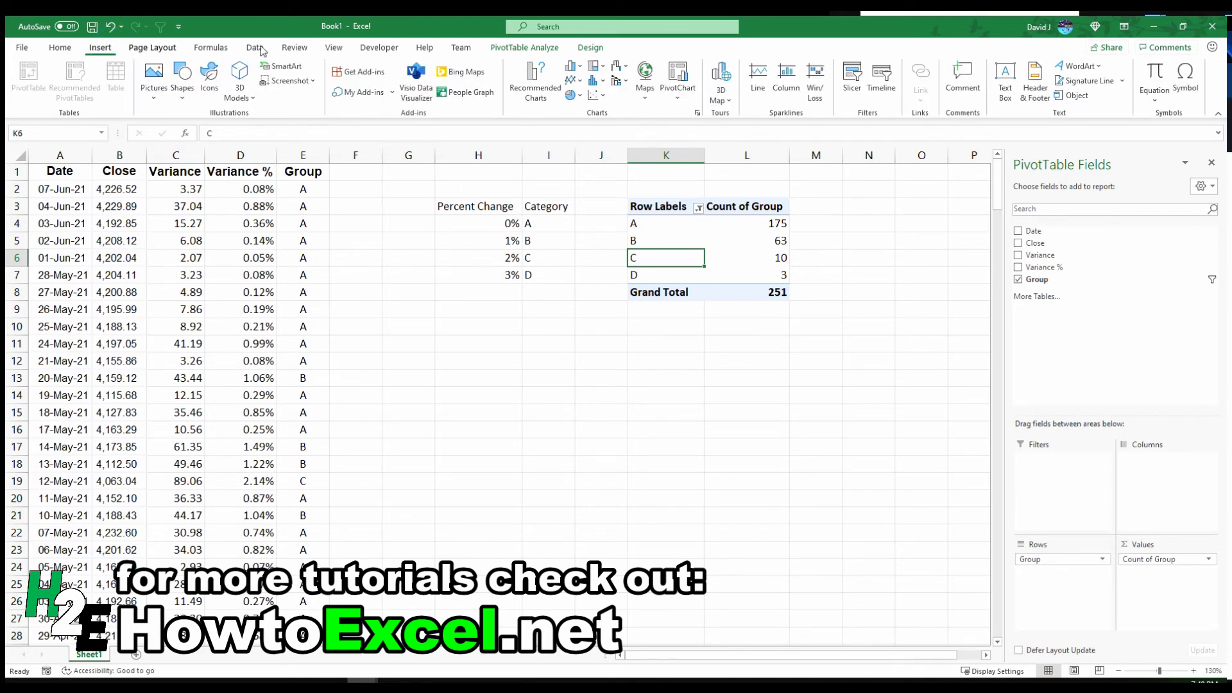
{"action": "left_click", "coordinate": [569, 68]}
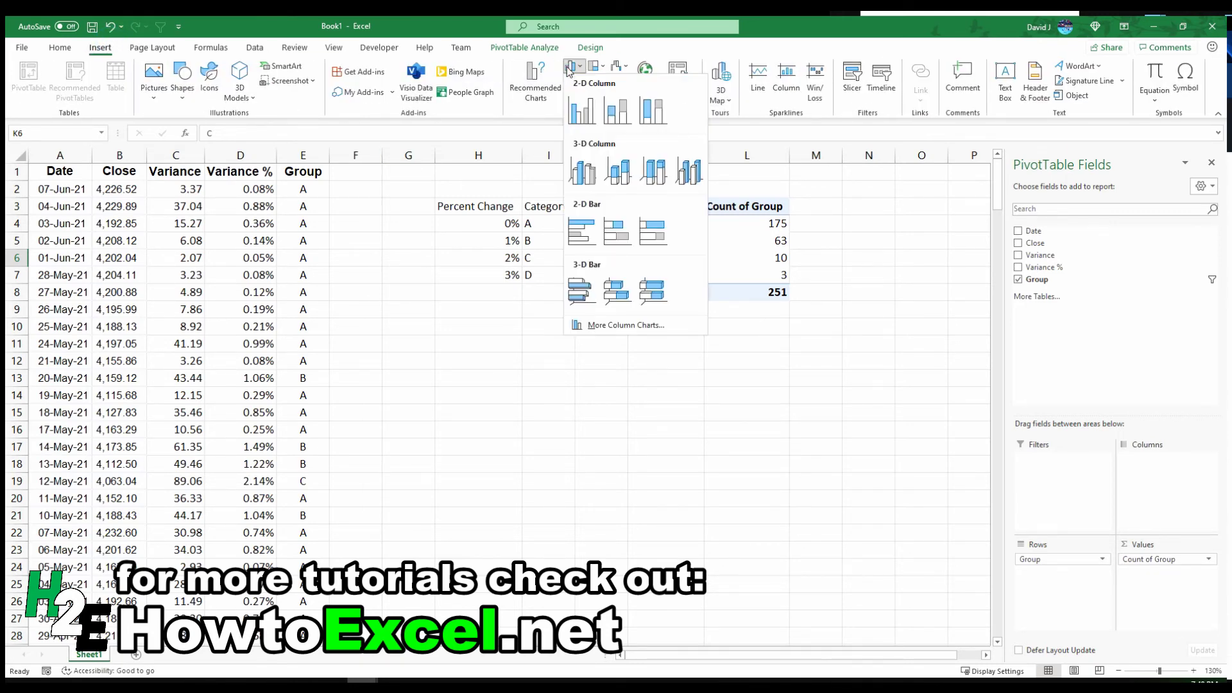
{"action": "left_click", "coordinate": [582, 113]}
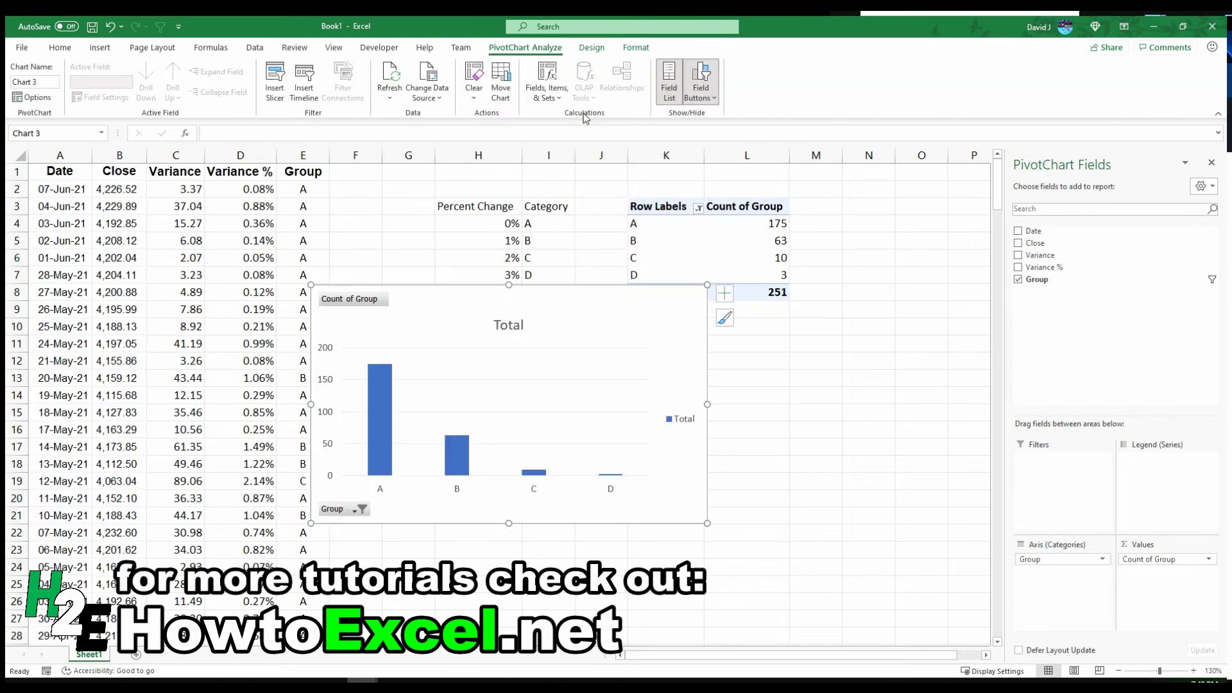
{"action": "left_click_drag", "start_coordinate": [418, 317], "coordinate": [496, 334]}
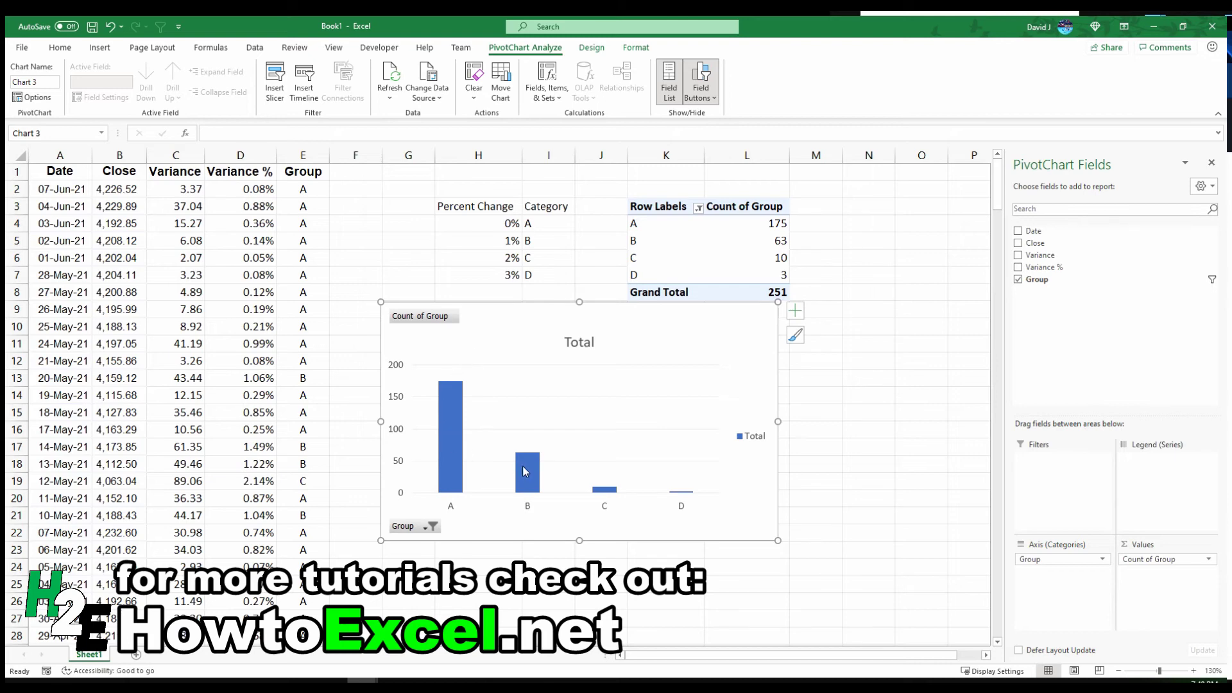
{"action": "left_click_drag", "start_coordinate": [536, 345], "coordinate": [583, 380]}
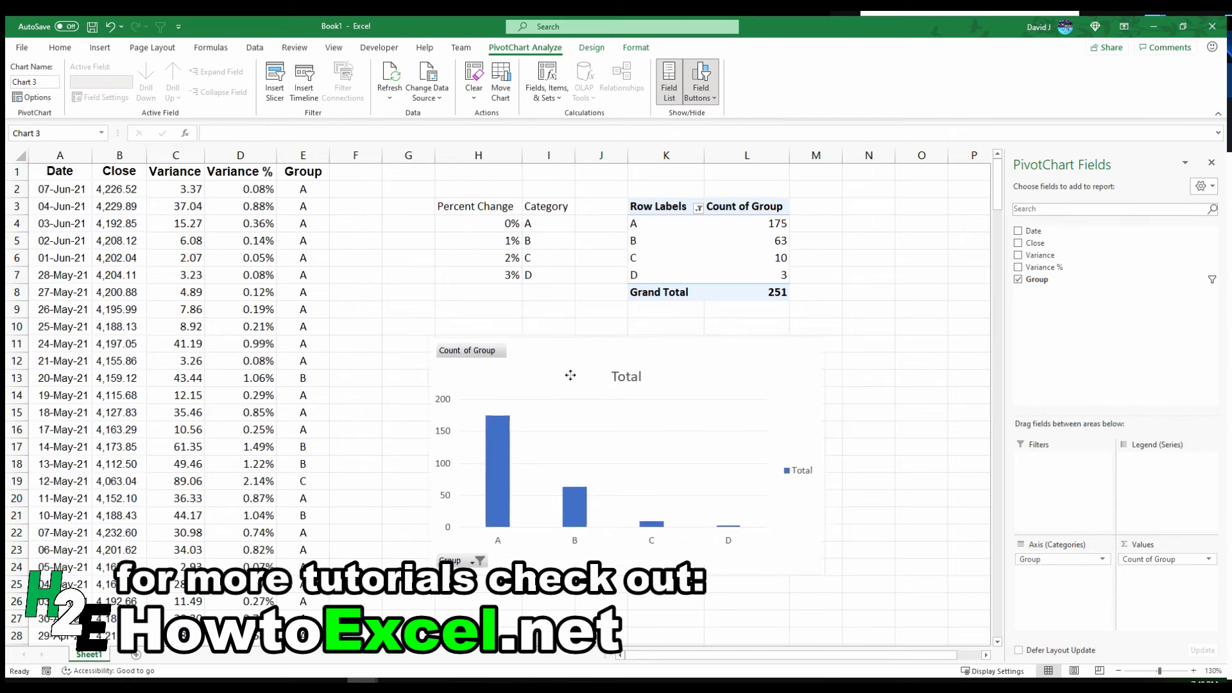
Step: Label the chart bars with their values (175, 63, 10, 3) and delete the Total legend
{"action": "right_click", "coordinate": [503, 452]}
{"action": "left_click", "coordinate": [563, 591]}
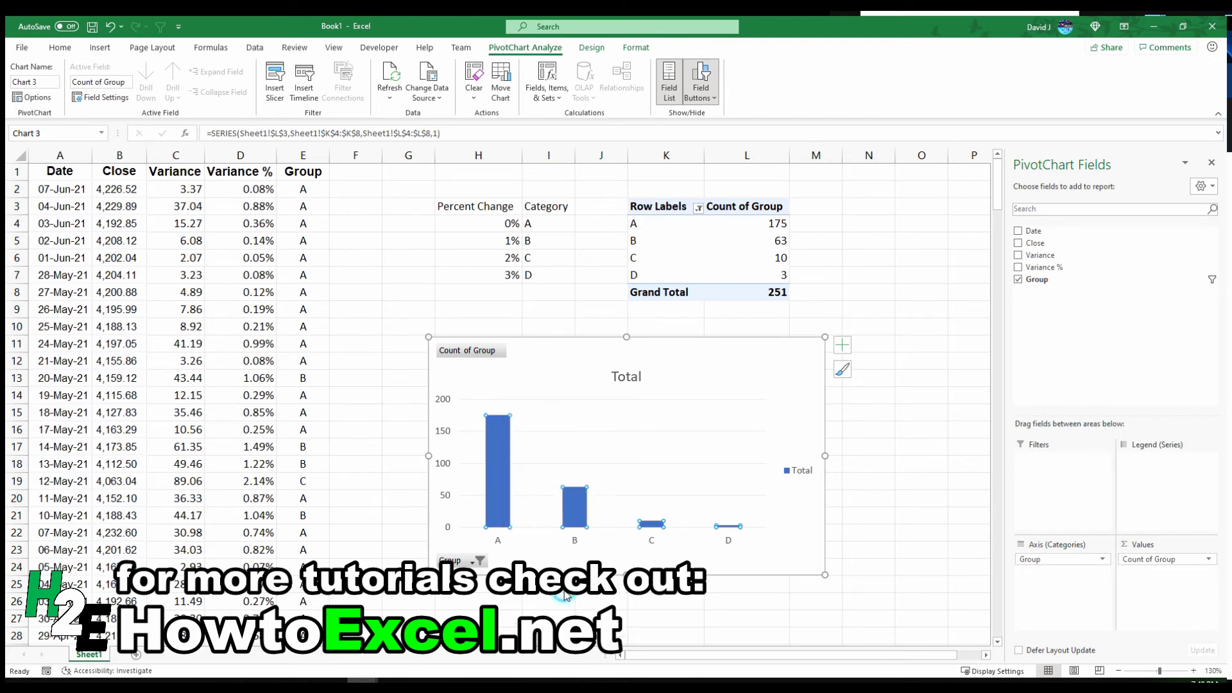
{"action": "left_click", "coordinate": [548, 635]}
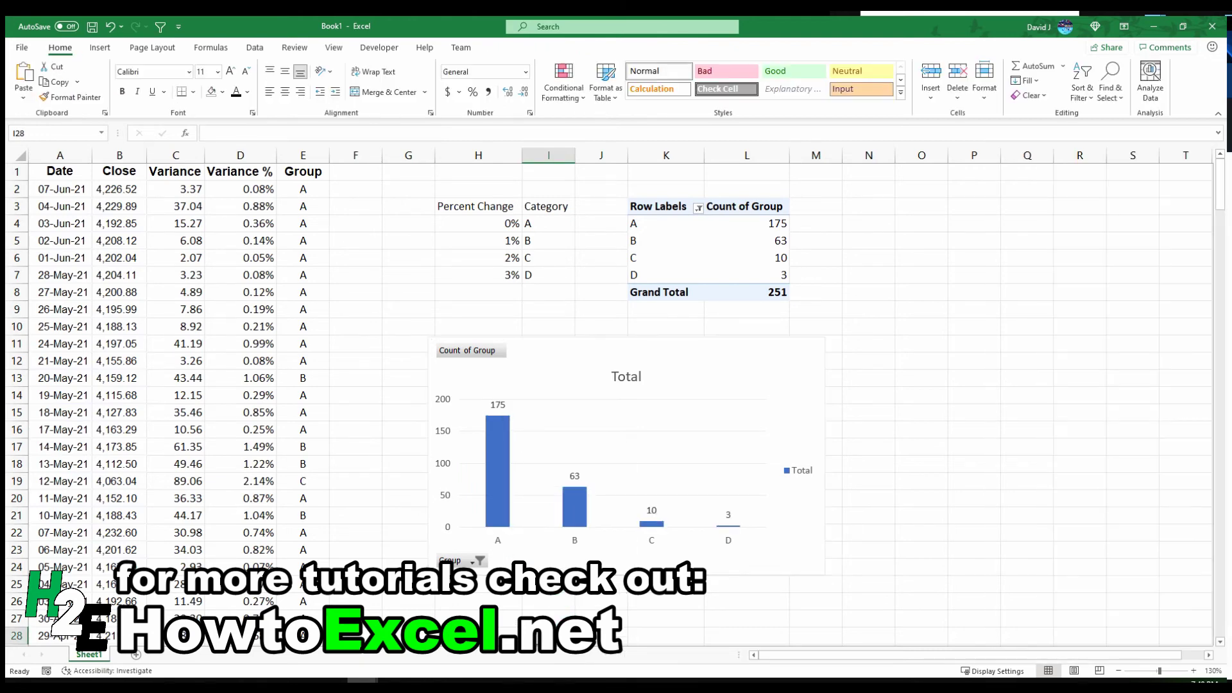
{"action": "left_click", "coordinate": [797, 473]}
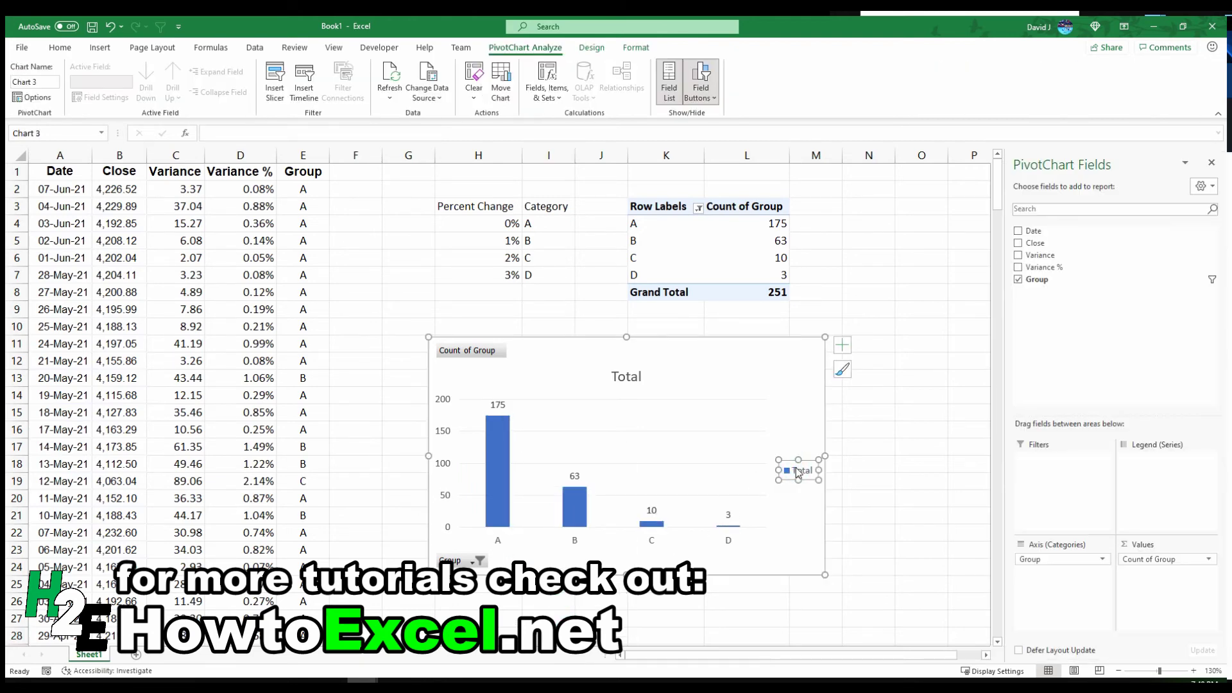
{"action": "key", "text": "Delete"}
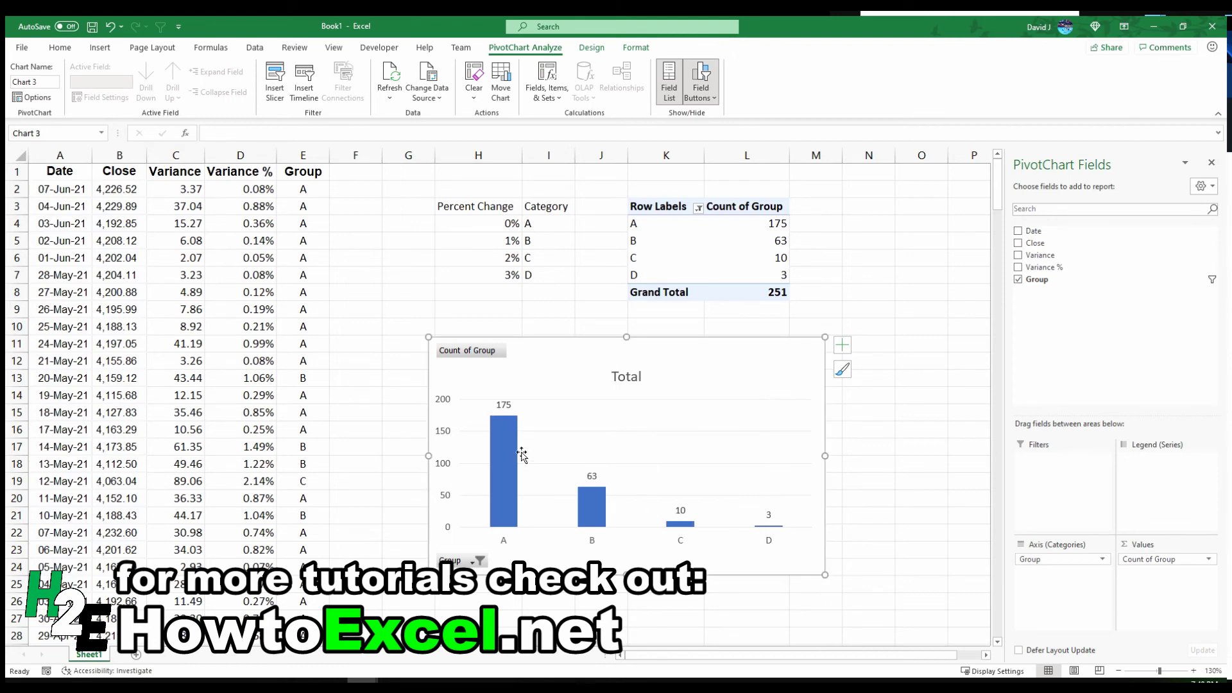
Step: Apply Green Data Bar gradient fill conditional formatting to the Variance % column D
{"action": "mouse_move", "coordinate": [512, 441]}
{"action": "mouse_move", "coordinate": [690, 527]}
{"action": "left_click", "coordinate": [245, 155]}
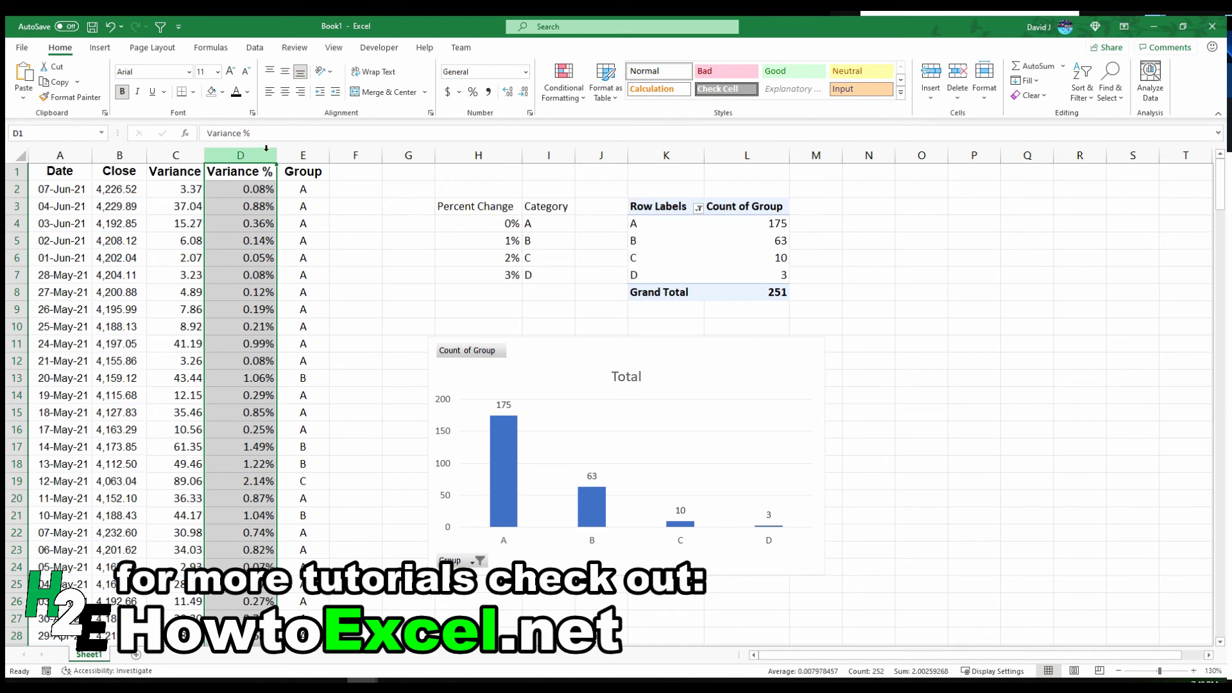
{"action": "left_click", "coordinate": [560, 96]}
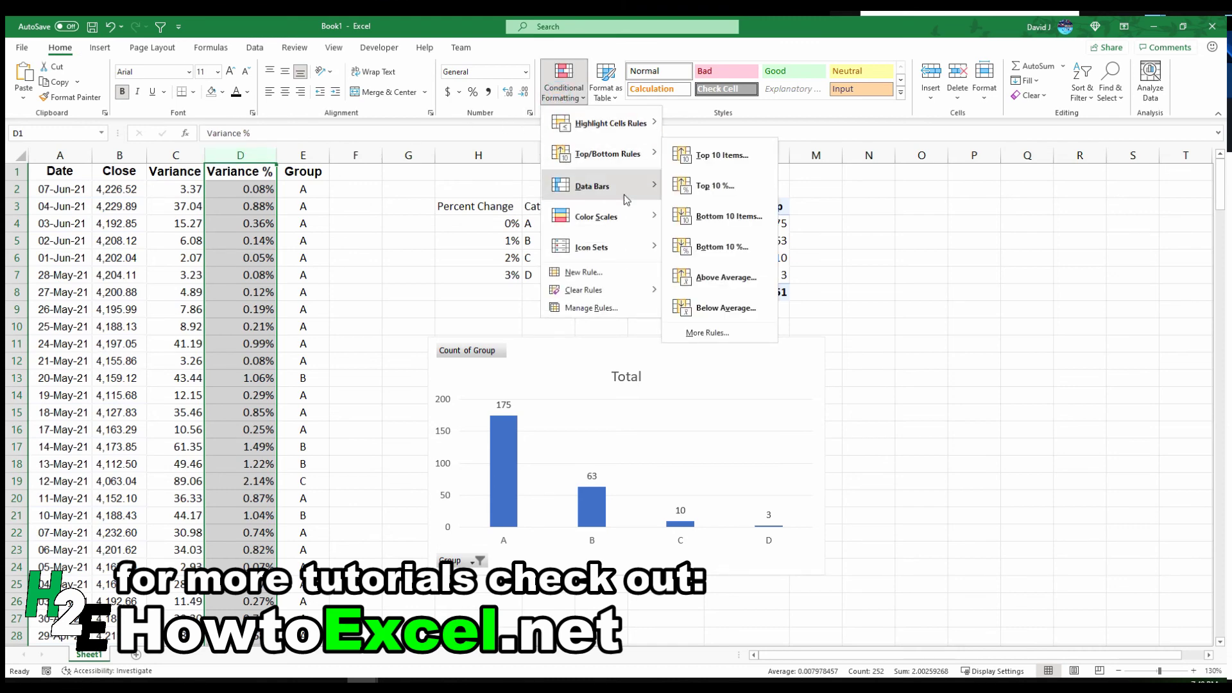
{"action": "mouse_move", "coordinate": [622, 190]}
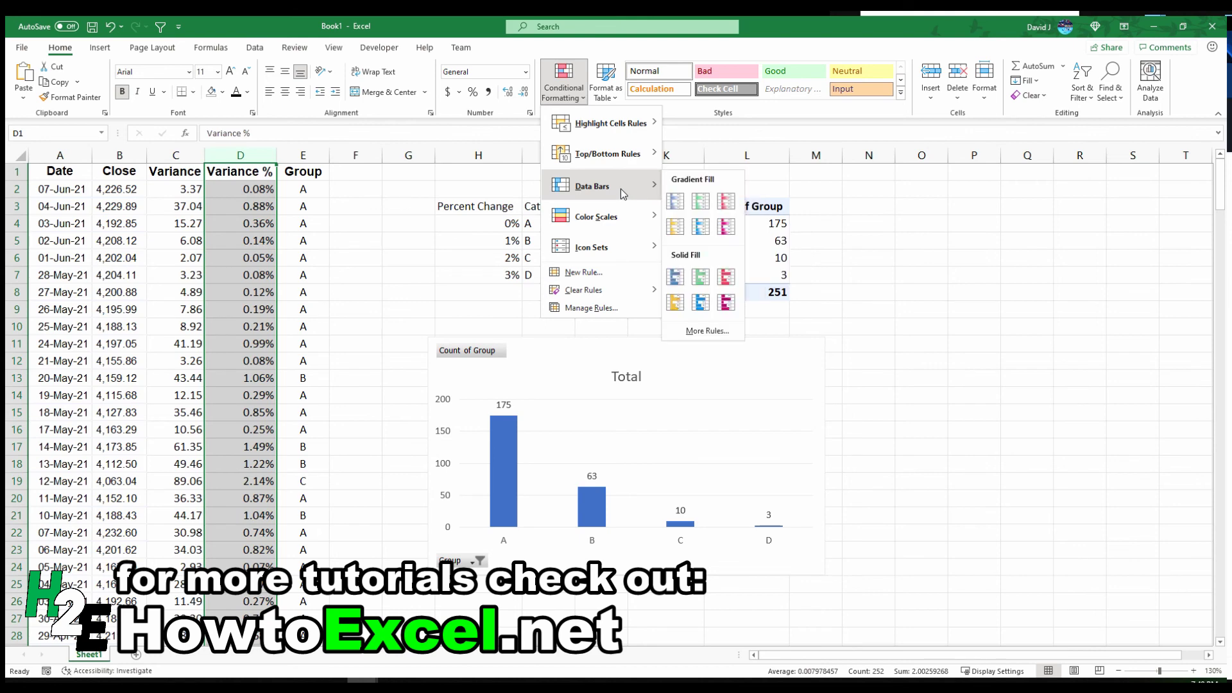
{"action": "left_click", "coordinate": [702, 212]}
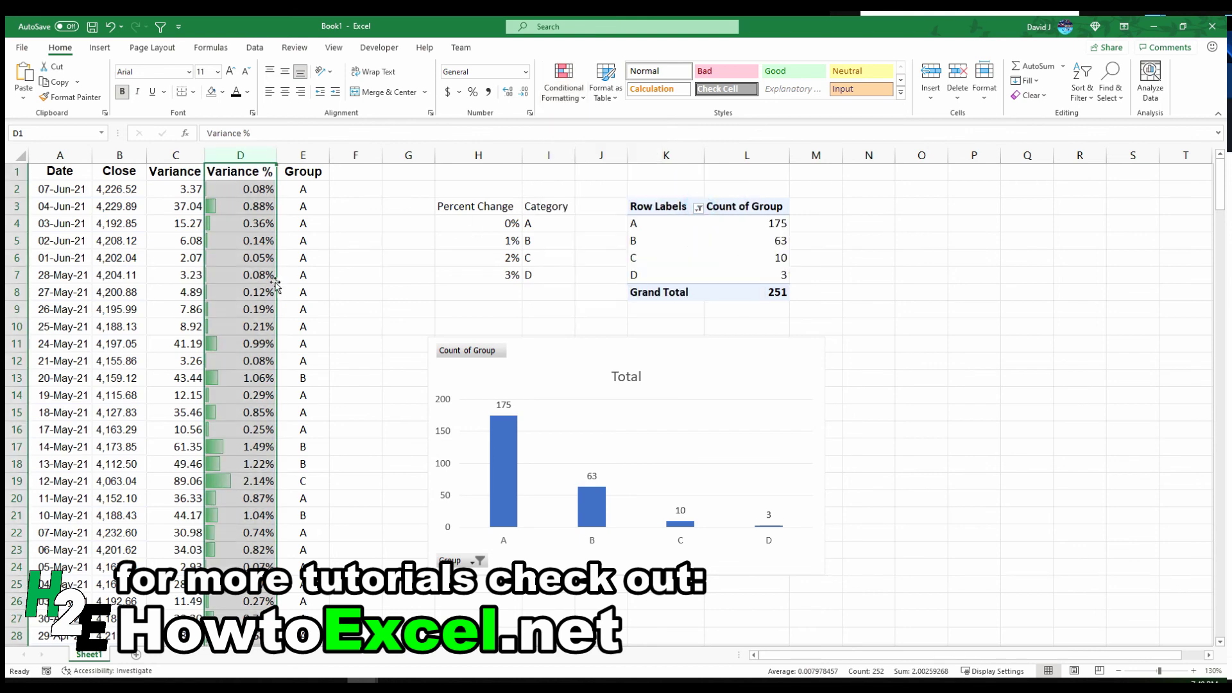
{"action": "left_click", "coordinate": [265, 257]}
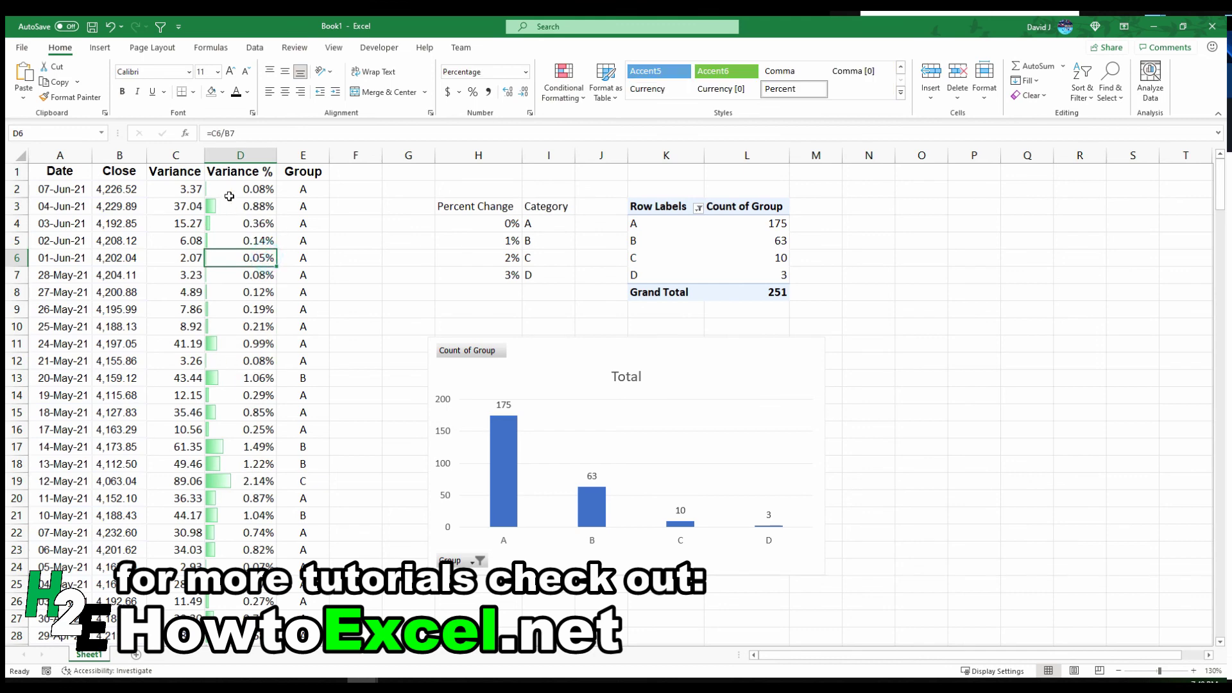
{"action": "left_click", "coordinate": [256, 483]}
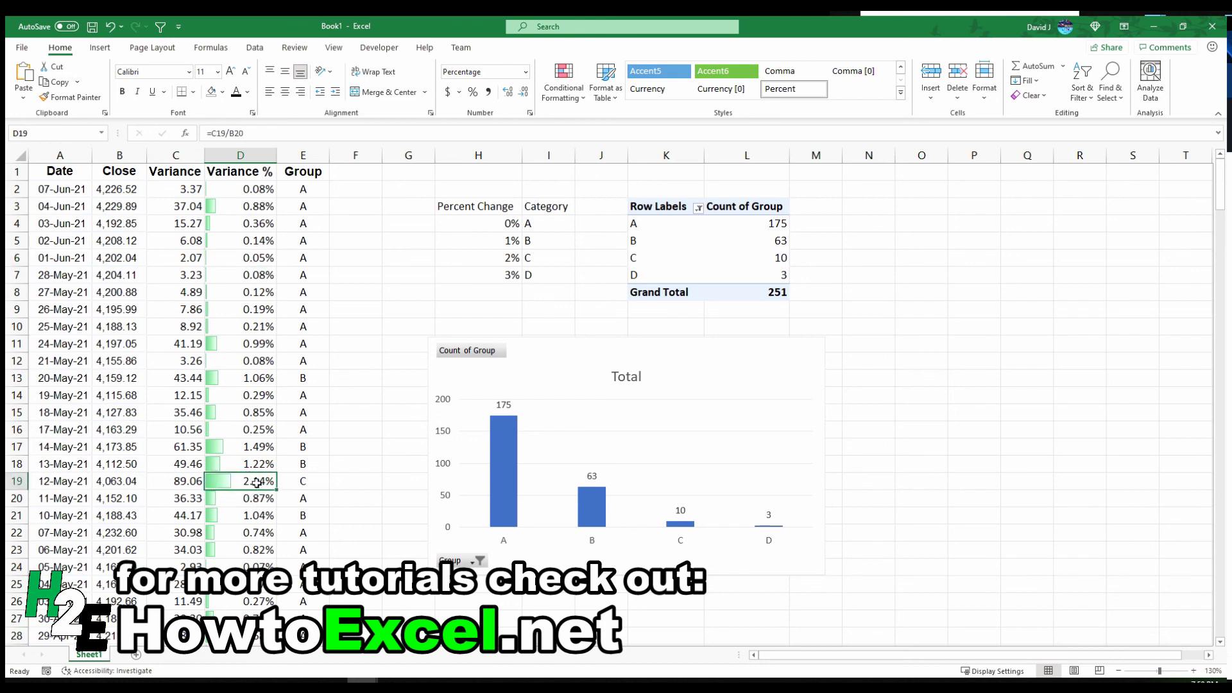
{"action": "left_click", "coordinate": [218, 260]}
{"action": "scroll", "coordinate": [250, 327], "scroll_direction": "down", "scroll_amount": 12}
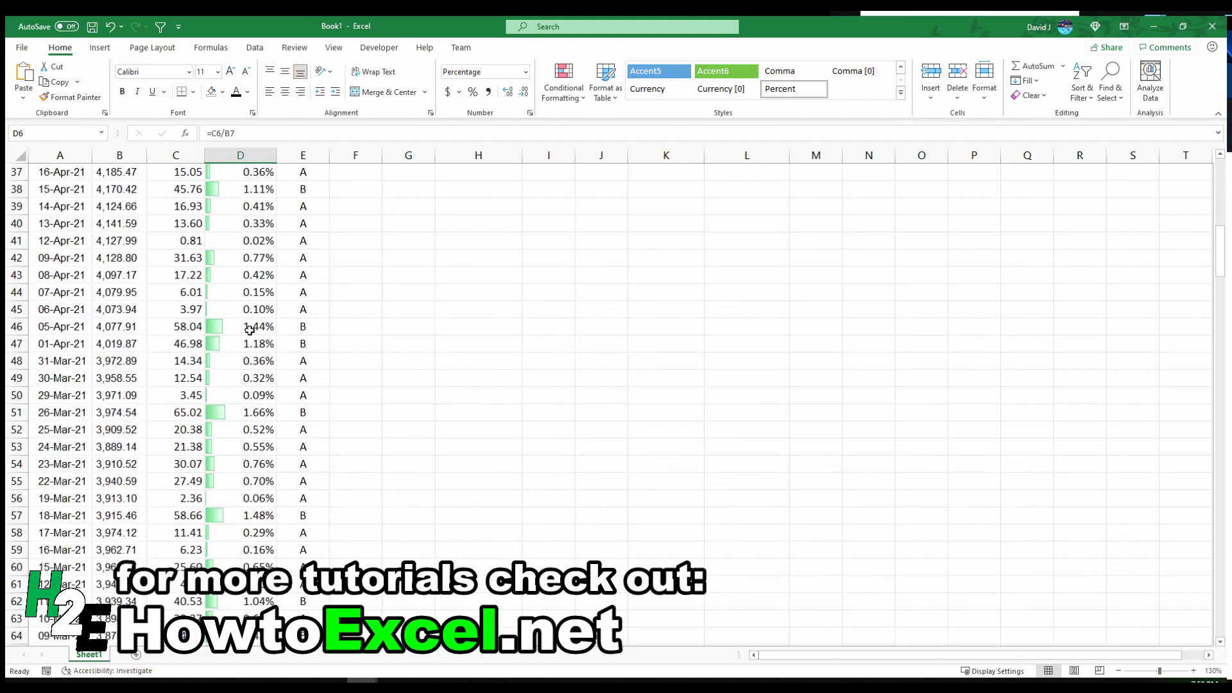
{"action": "scroll", "coordinate": [250, 329], "scroll_direction": "down", "scroll_amount": 7}
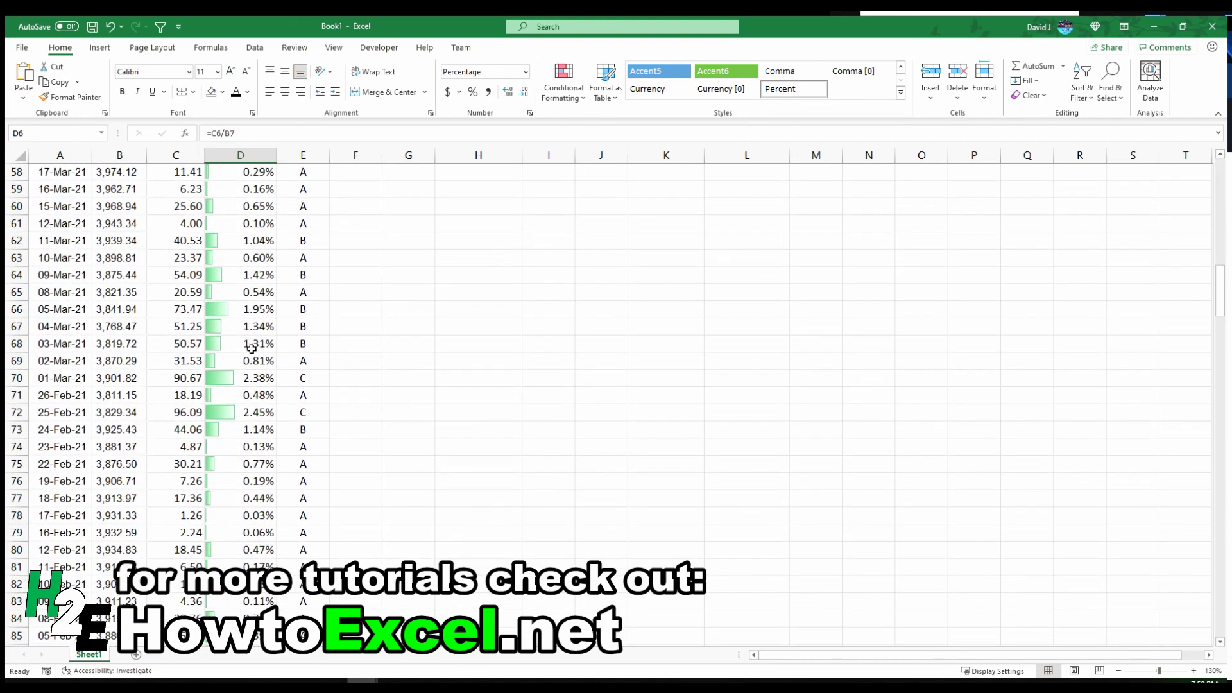
{"action": "scroll", "coordinate": [251, 352], "scroll_direction": "down", "scroll_amount": 6}
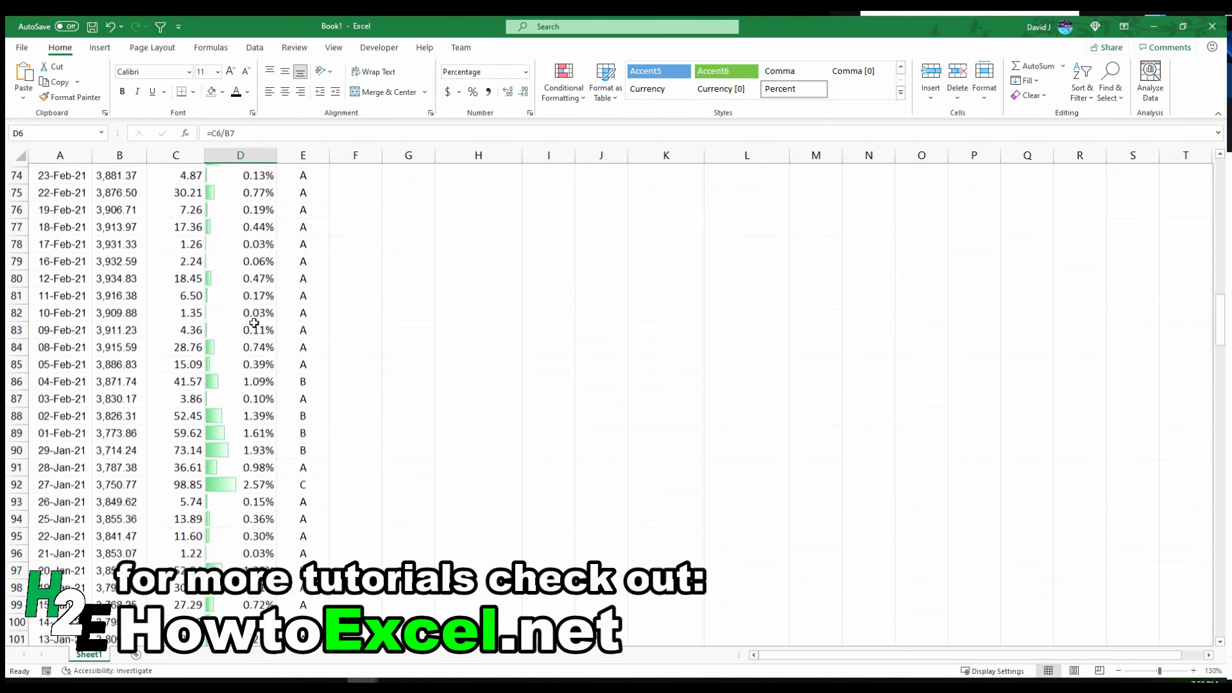
{"action": "scroll", "coordinate": [254, 323], "scroll_direction": "down", "scroll_amount": 1}
{"action": "scroll", "coordinate": [251, 338], "scroll_direction": "up", "scroll_amount": 20}
{"action": "scroll", "coordinate": [251, 338], "scroll_direction": "up", "scroll_amount": 3}
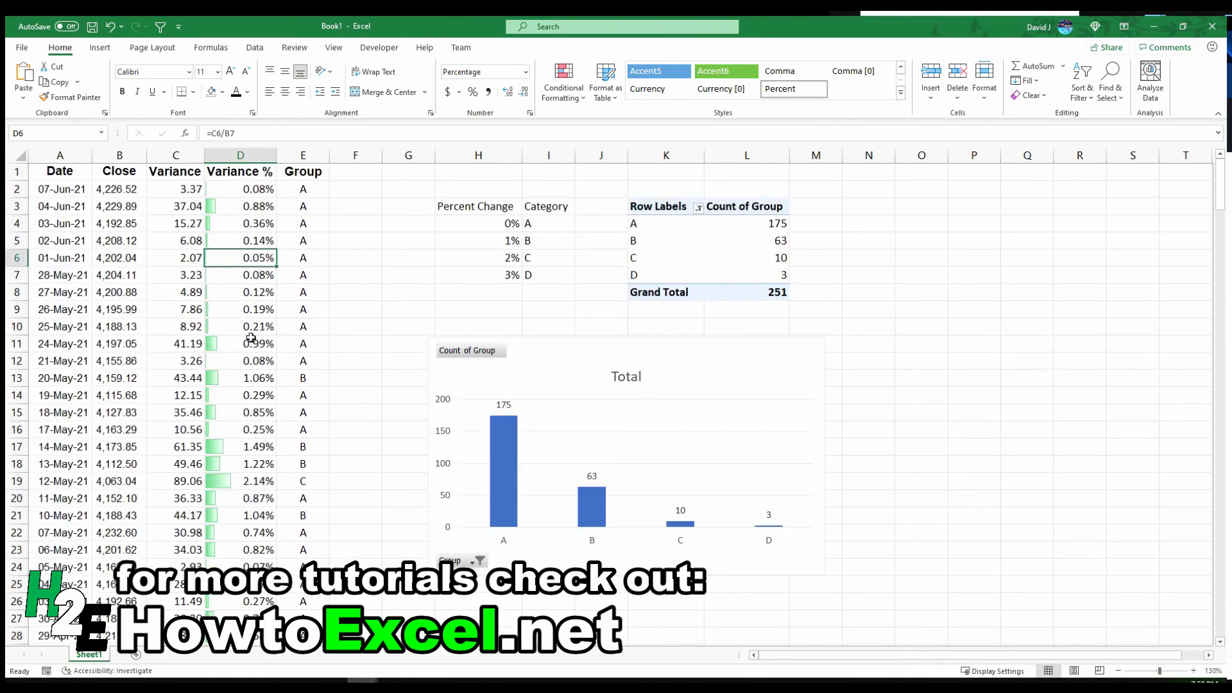